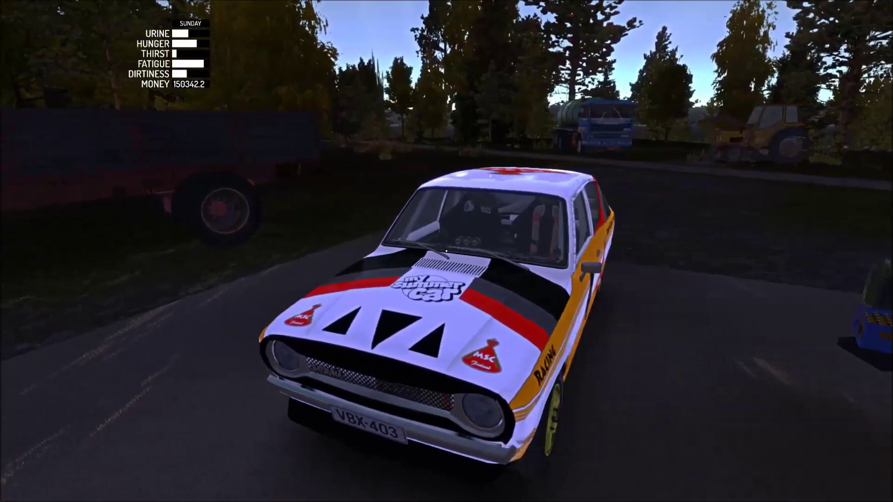
- Open the driver's door of the car, release the hood lock inside and close the door again
key("a")
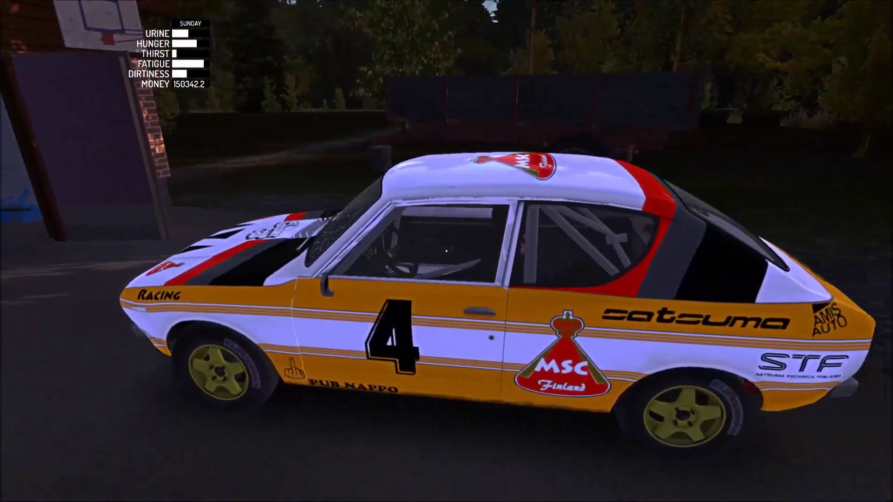
key("w")
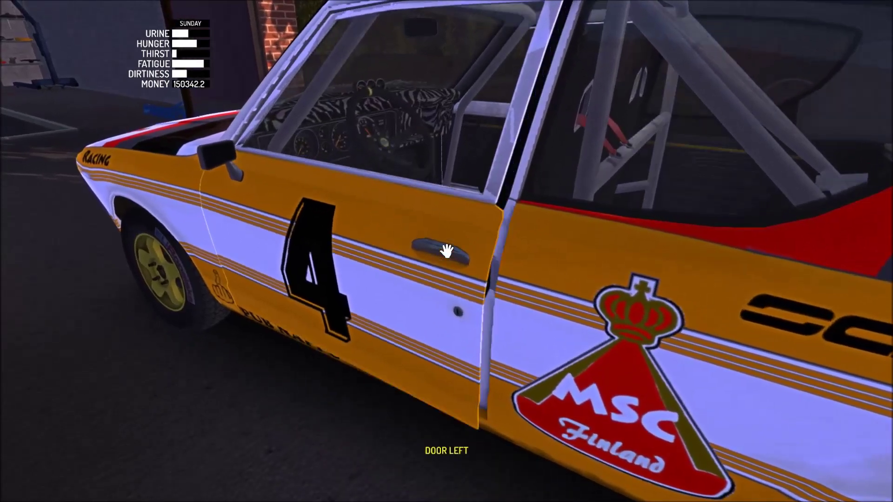
left_click(446, 251)
key("w")
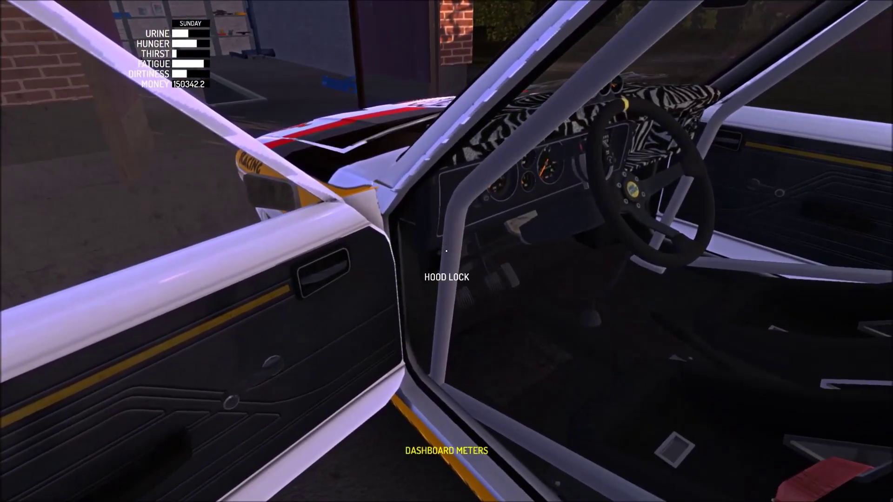
key("s")
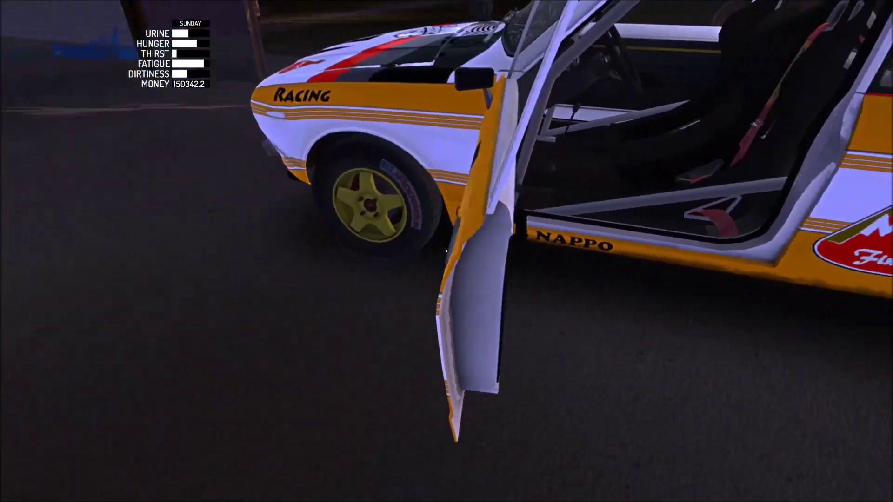
left_click(446, 251)
key("s")
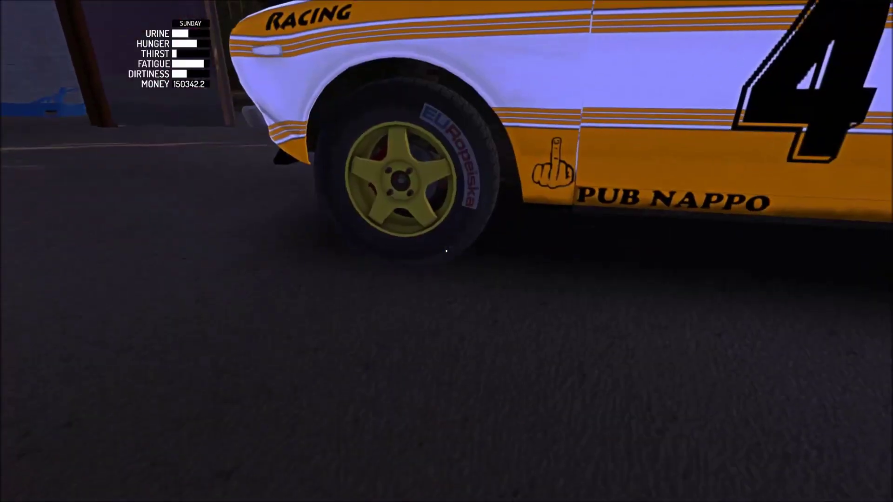
- Open the car's hood and look at the engine bay up close
key("w")
key("w")
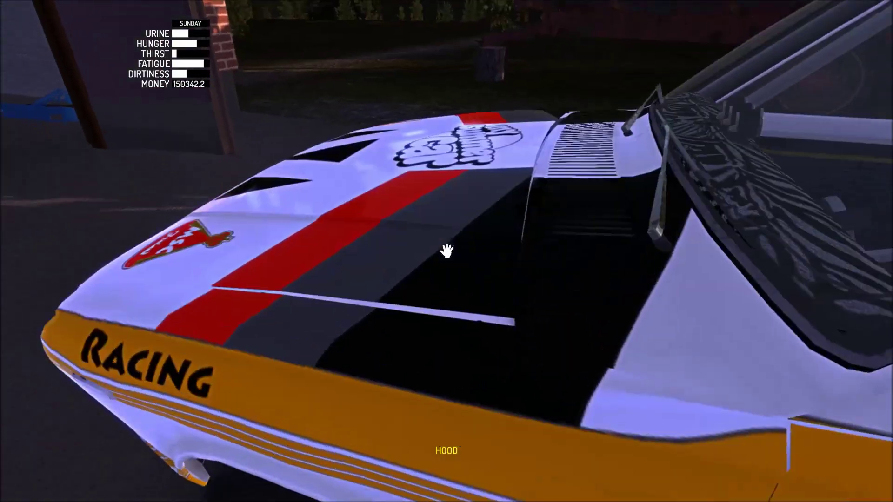
left_click(446, 251)
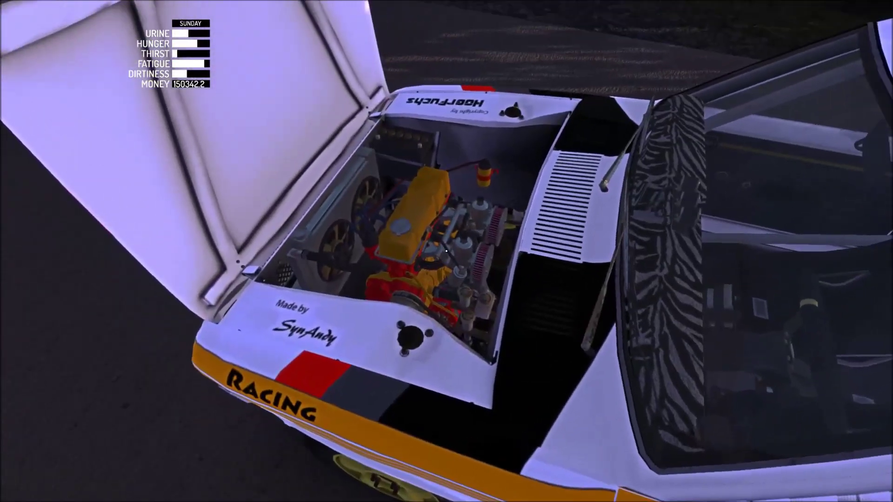
key("w")
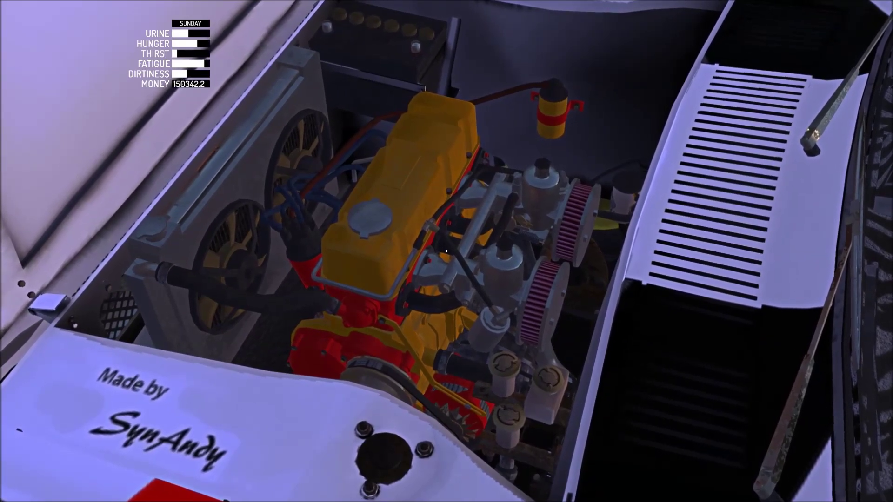
key("s")
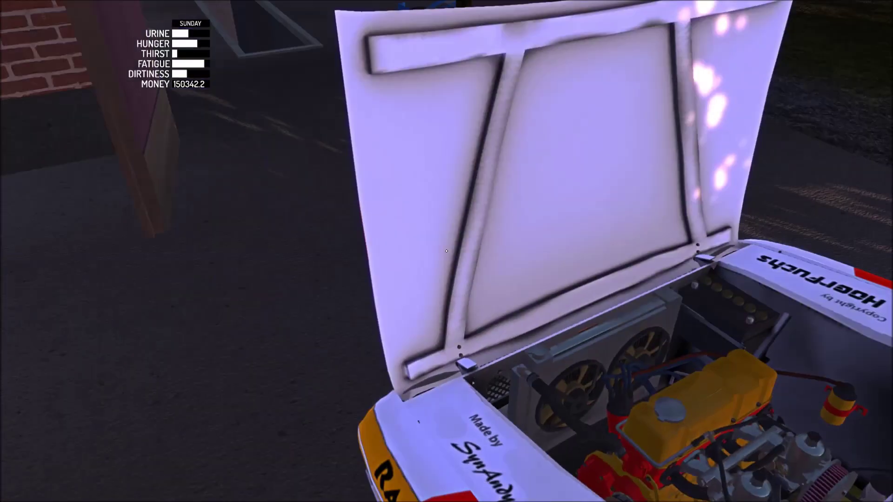
key("w")
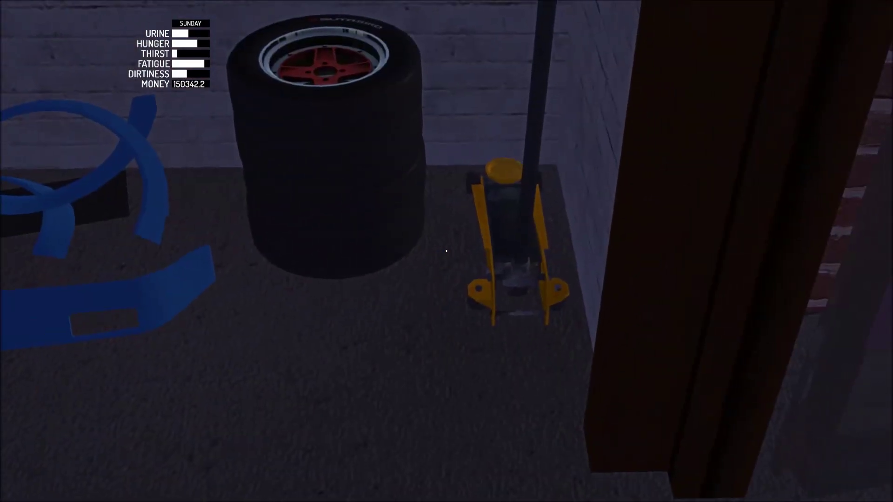
key("s")
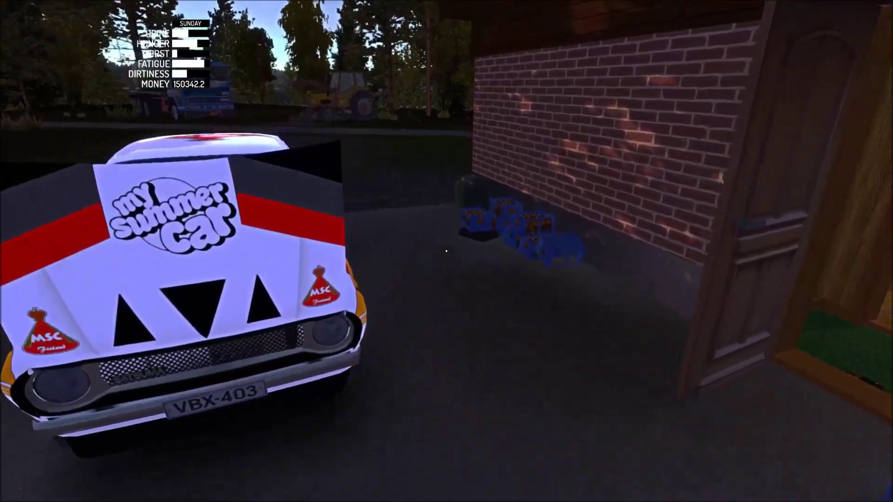
left_click(446, 251)
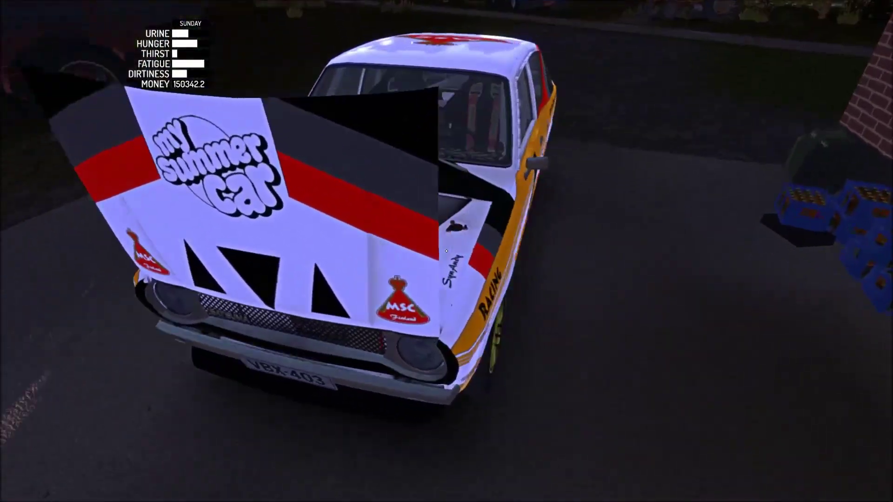
key("s")
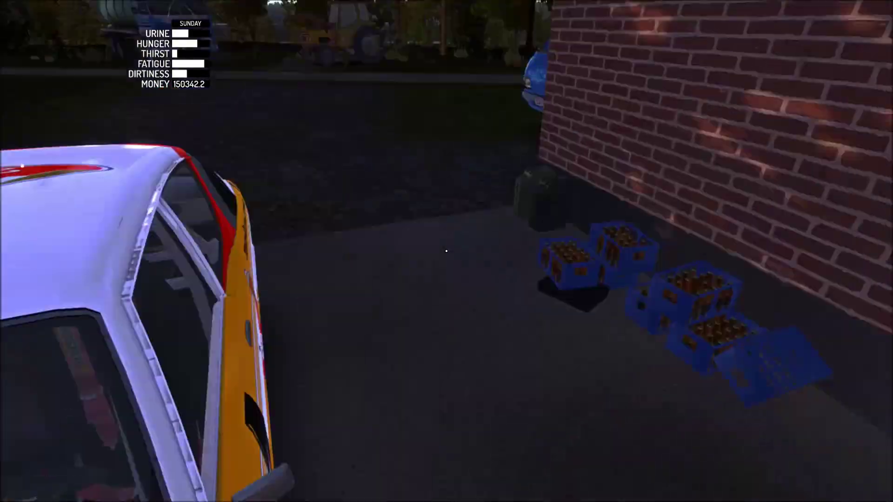
key("w")
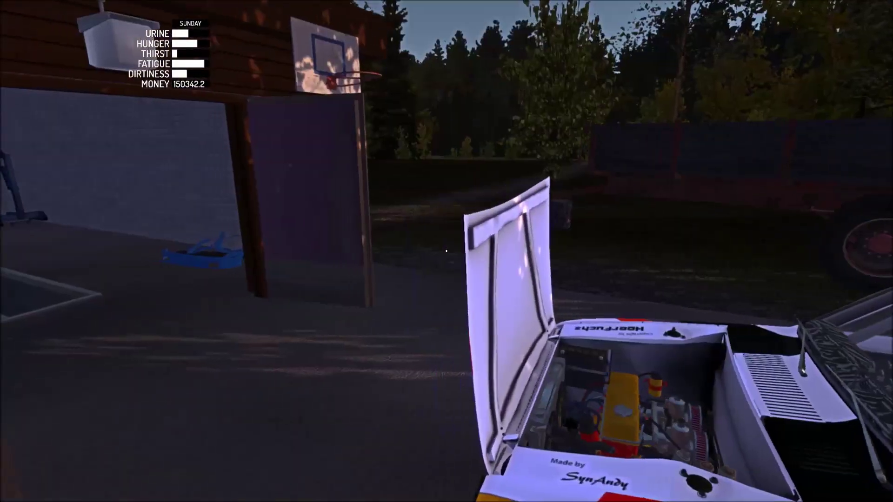
key("s")
key("w")
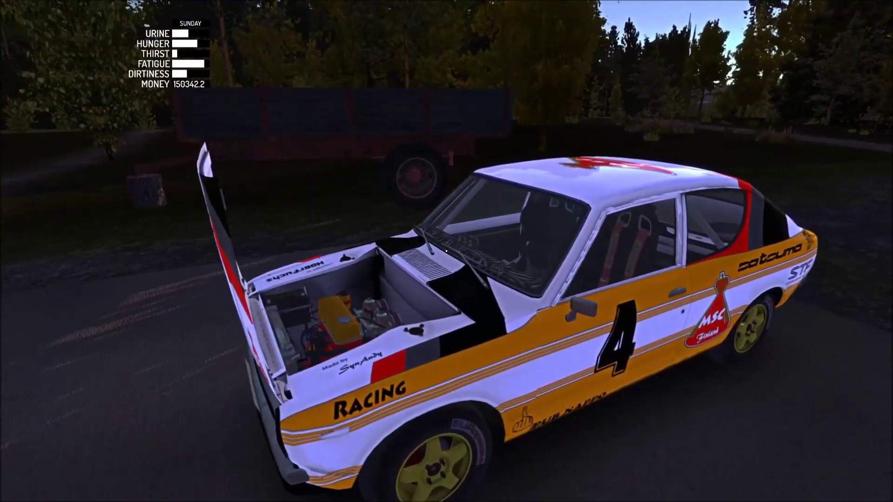
- Go into the house's toilet room and save the game at the toilet, quitting to the menu
key("w")
key("w")
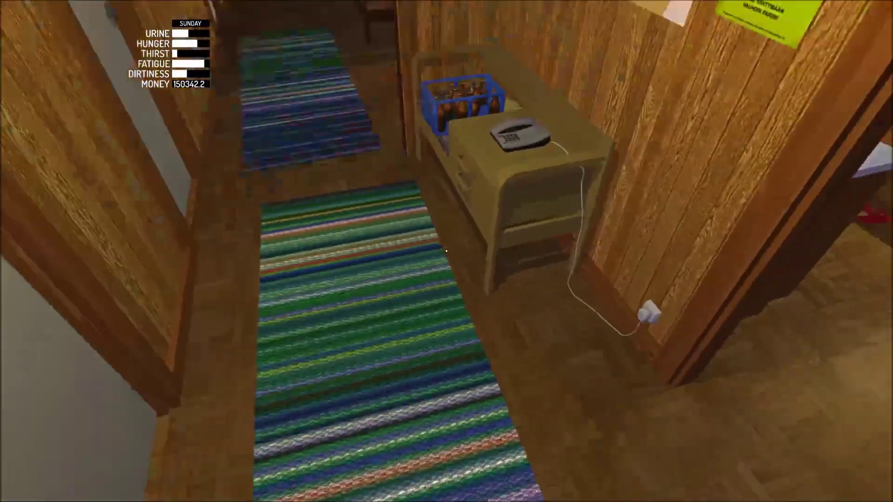
key("w")
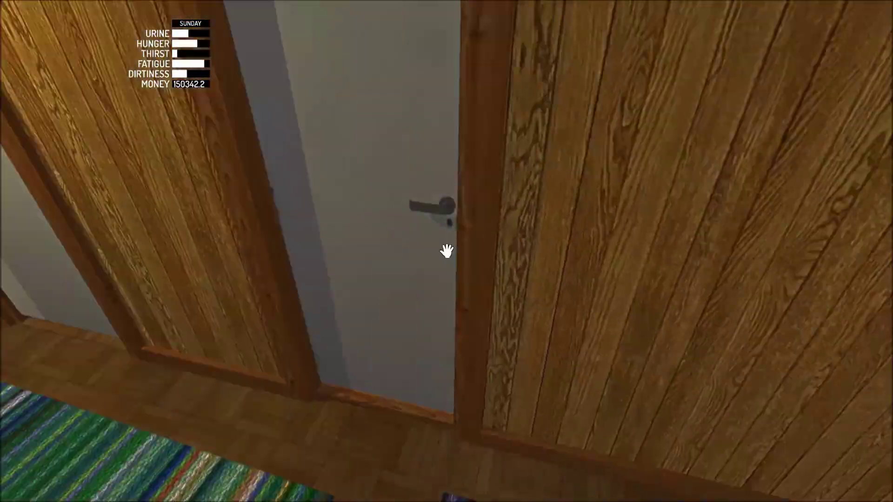
left_click(446, 251)
key("w")
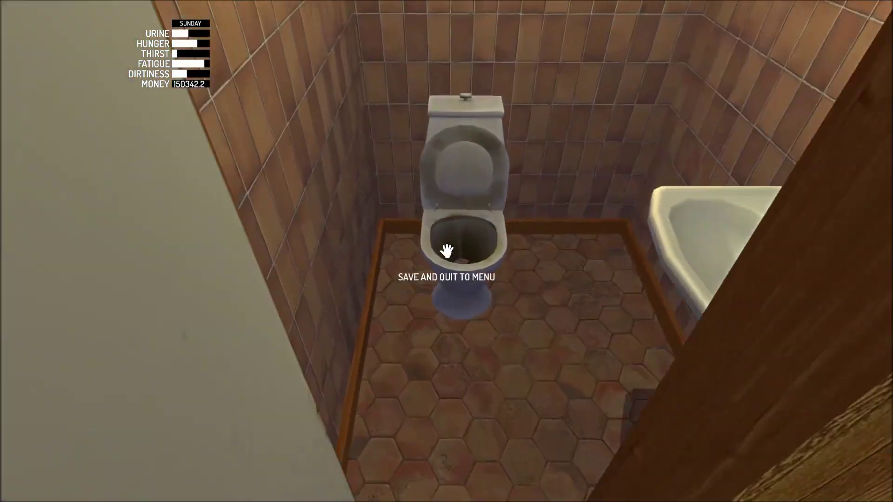
key("w")
left_click(447, 251)
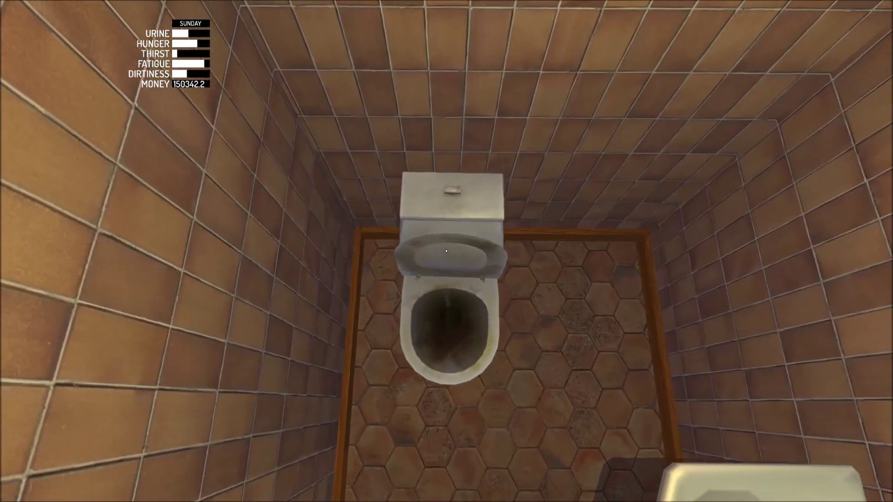
key("w")
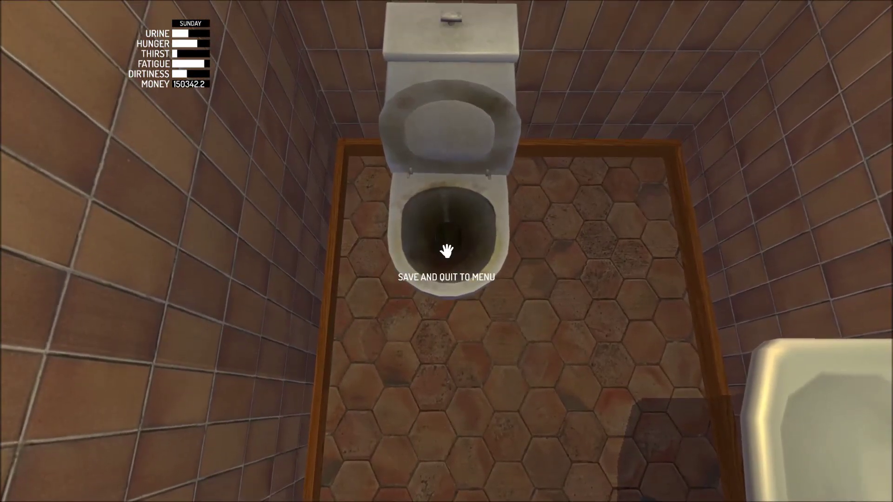
left_click(447, 251)
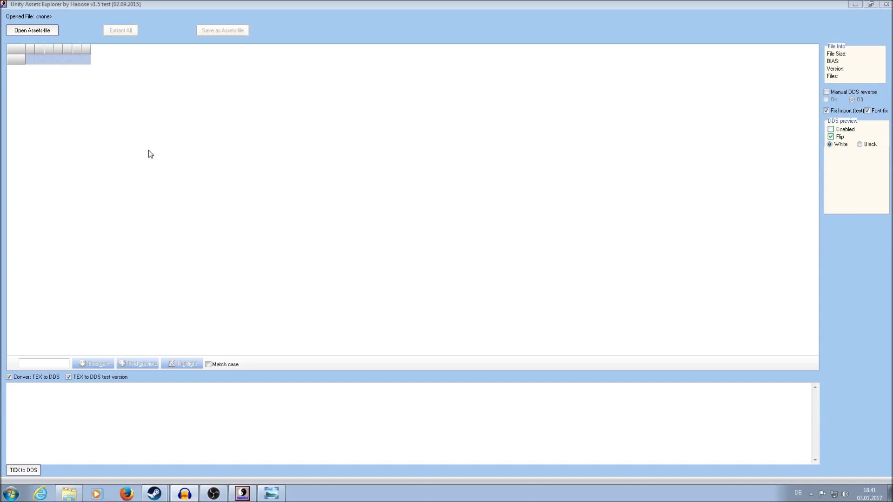
- In Unity Assets Explorer, open sharedassets1.assets from the mysummercar_Data folder of My Summer Car
left_click(34, 31)
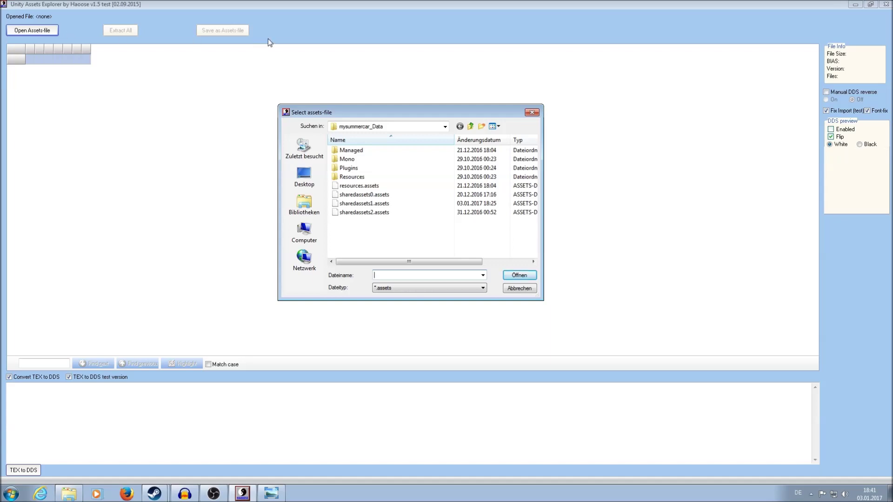
left_click(471, 126)
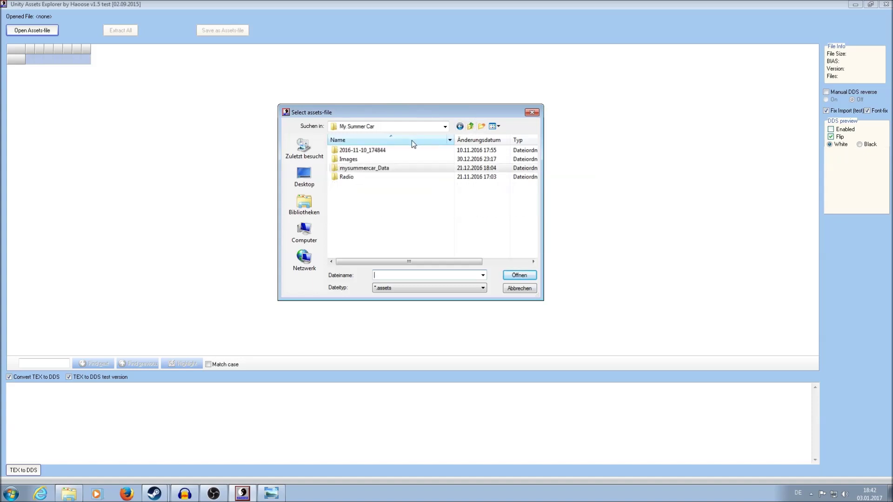
left_click(367, 160)
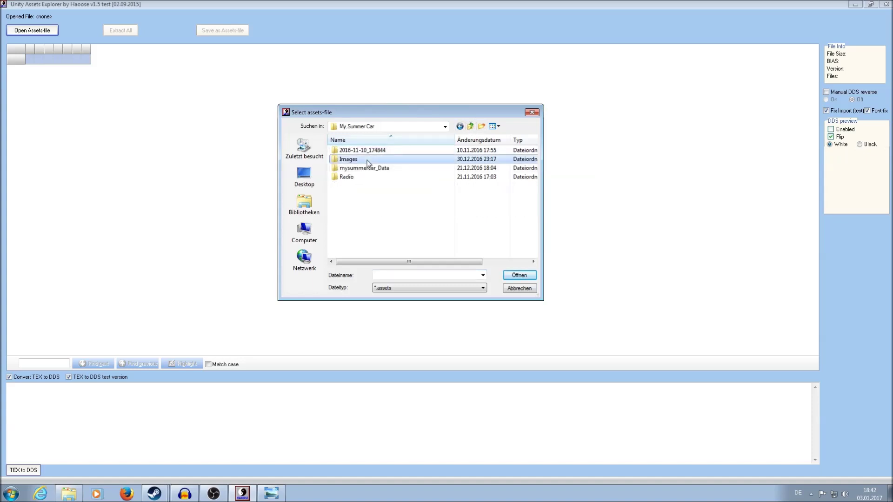
left_click(352, 179)
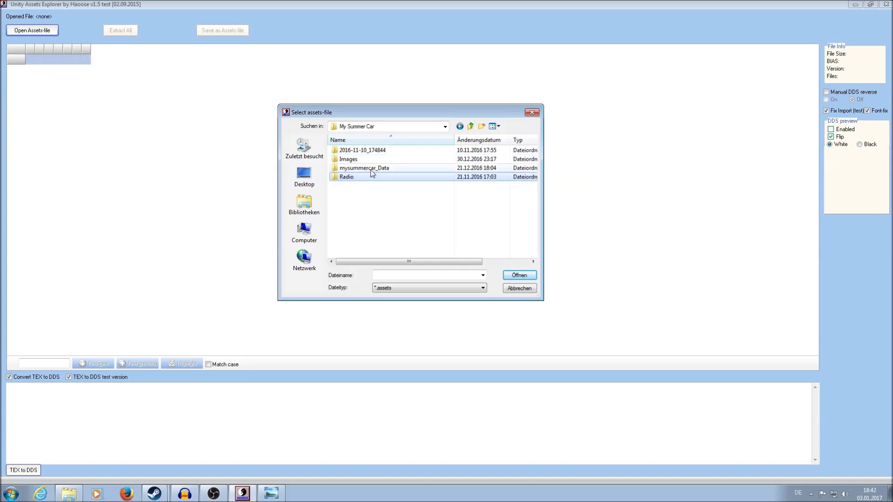
double_click(371, 169)
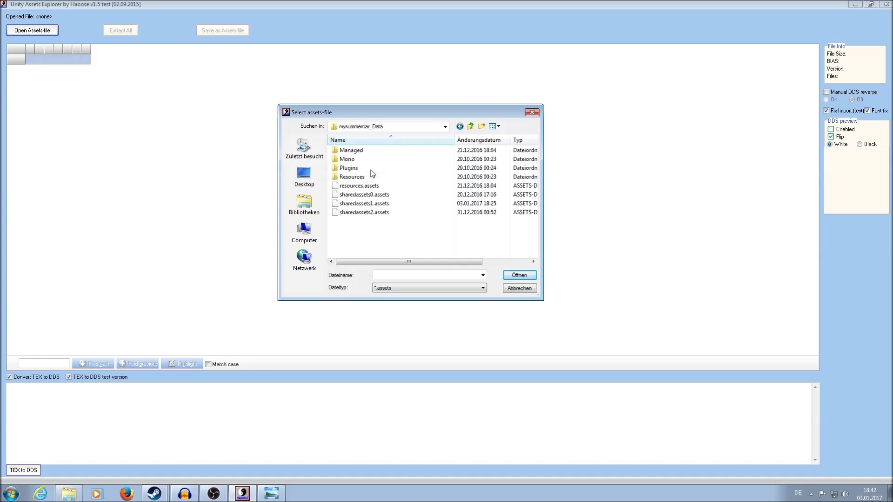
left_click(385, 205)
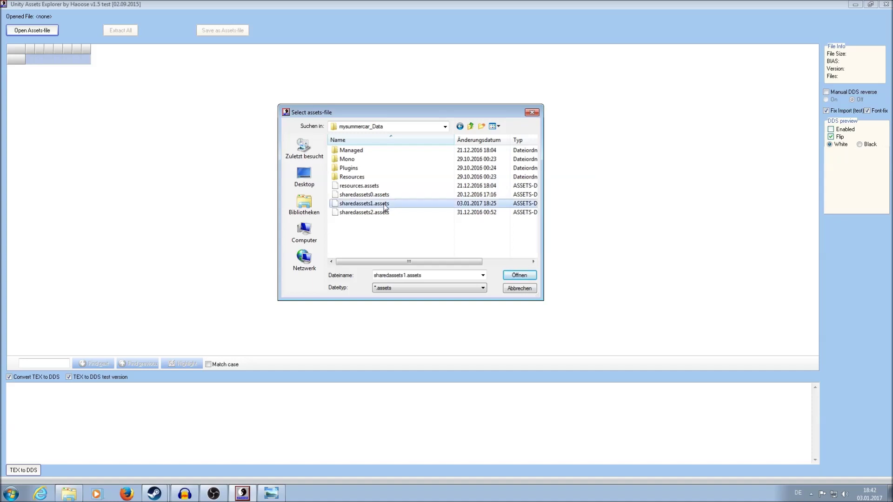
left_click(520, 276)
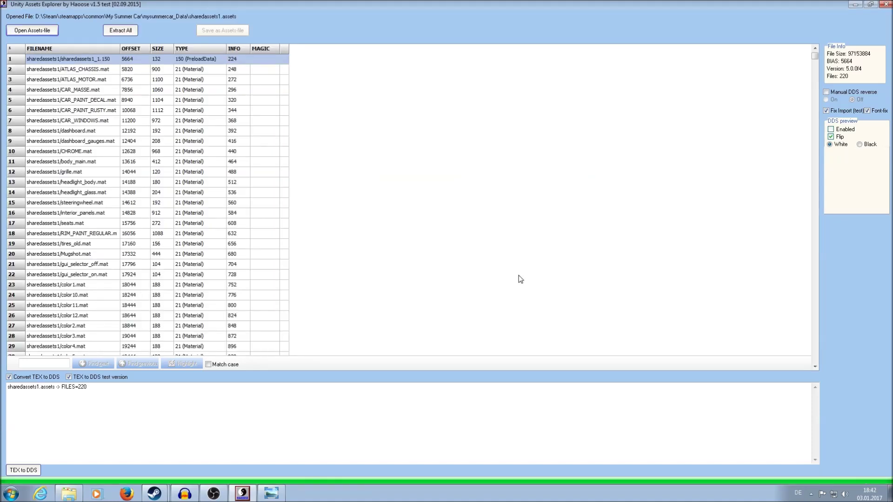
- Widen the Size, Type and Info columns of the asset list
left_click_drag(288, 46, 619, 84)
left_click_drag(251, 47, 364, 49)
left_click_drag(173, 48, 225, 50)
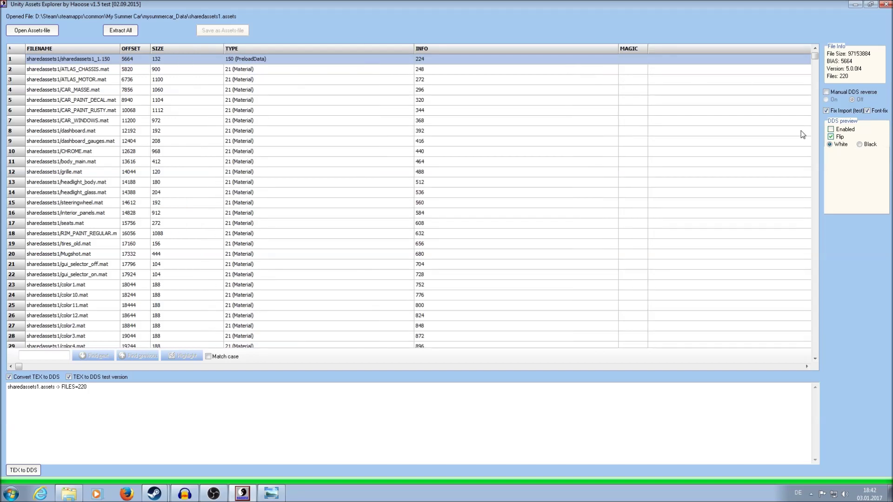
- Enable the DDS preview and search the asset list for "motor" up to the motorparts_atlas.tex texture
left_click(830, 129)
left_click(51, 354)
type("mo")
type("motor")
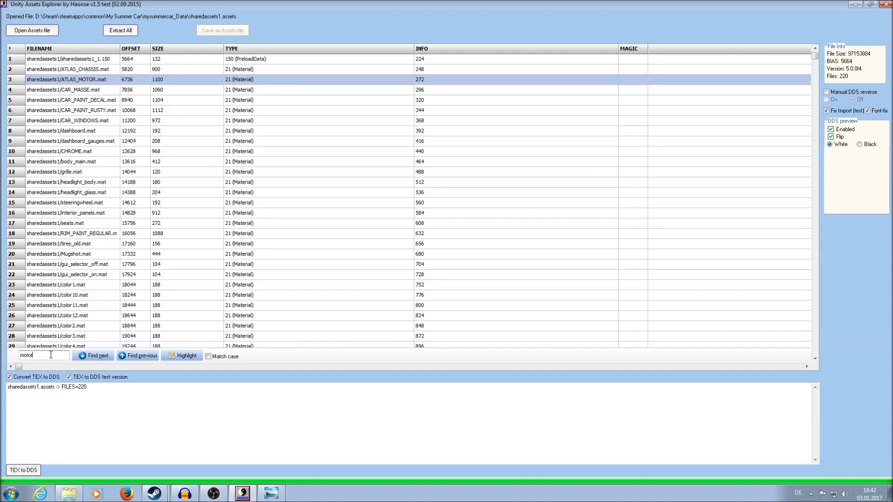
left_click(93, 355)
left_click(94, 356)
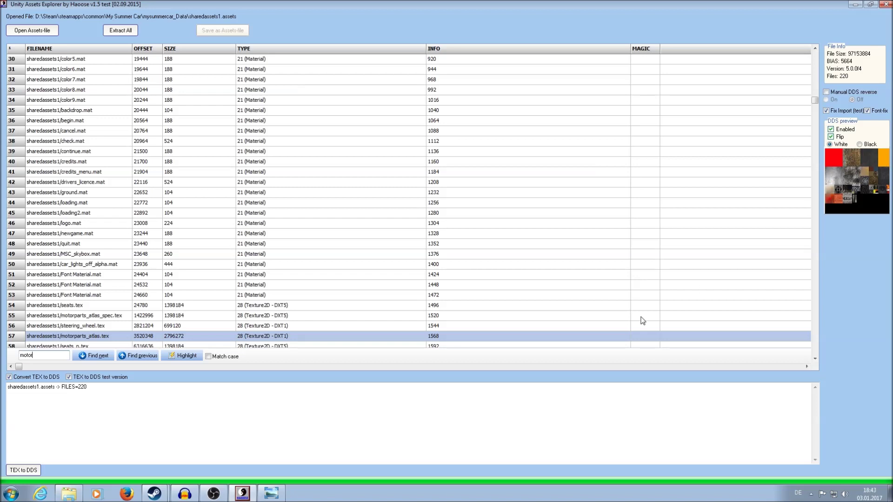
- Extract the sharedassets1/motorparts_atlas.tex texture from the assets file
right_click(122, 337)
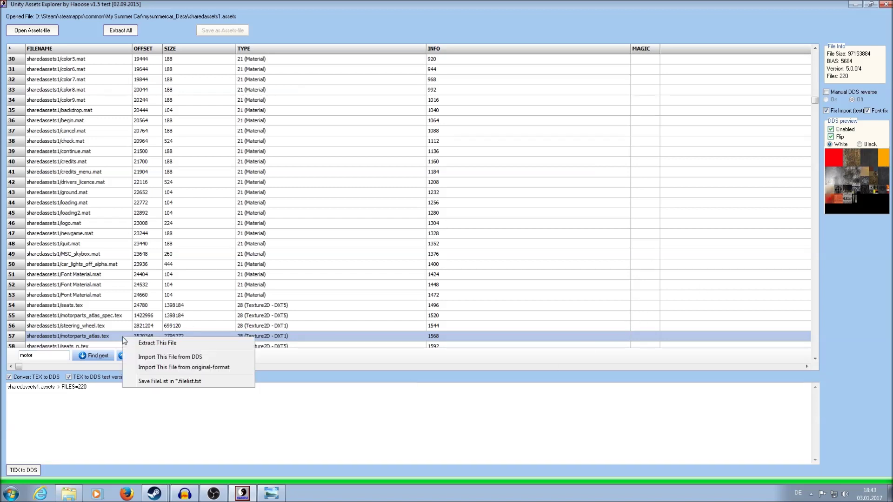
left_click(113, 334)
right_click(113, 334)
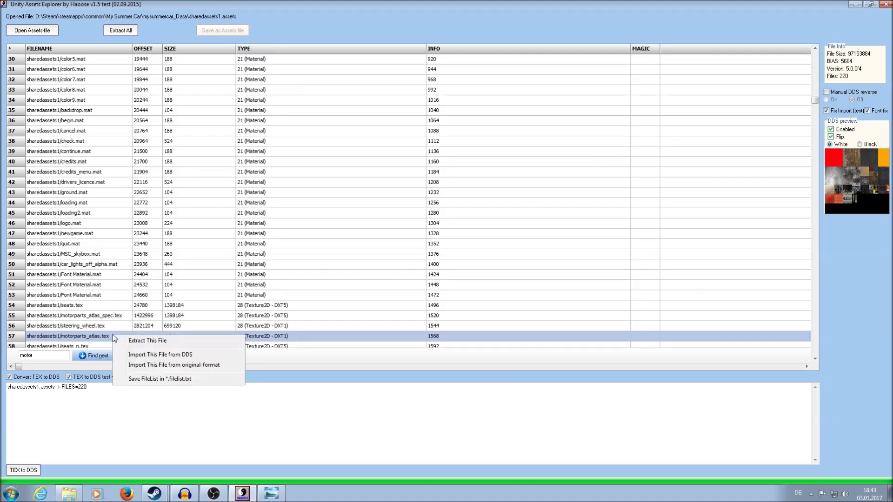
left_click(175, 341)
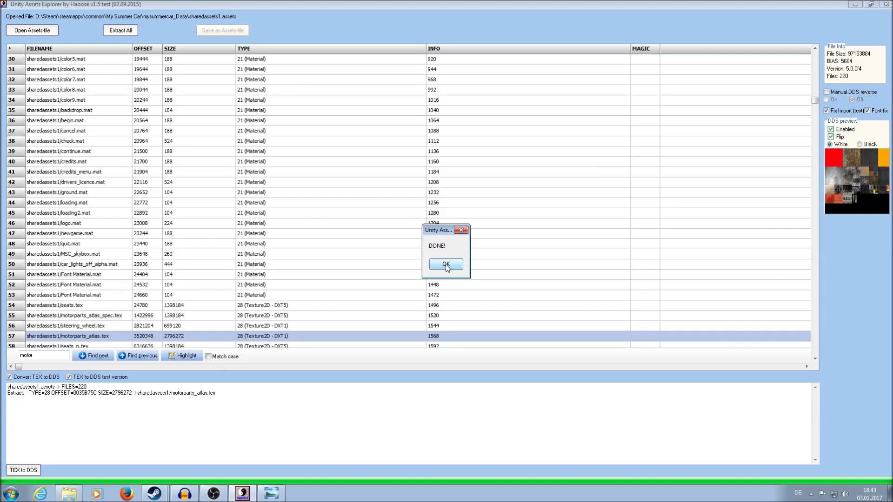
left_click(445, 264)
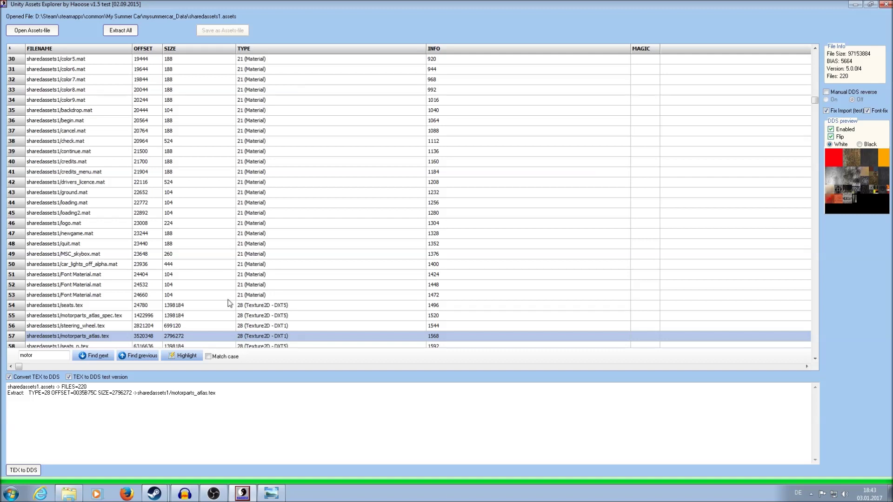
- Switch to the file explorer and open motorparts_atlas.tex.dds from the sharedassets1 folder in Downloads with paint.net, in a maximized window
key("alt+Tab")
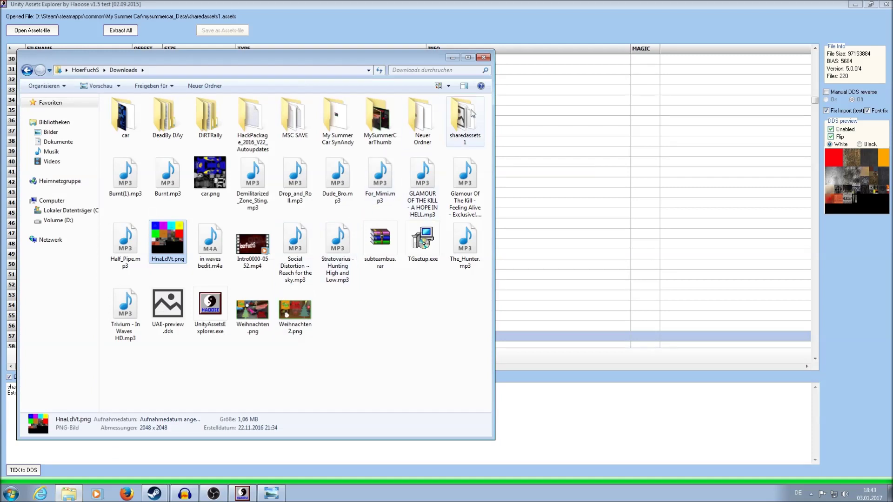
left_click(464, 121)
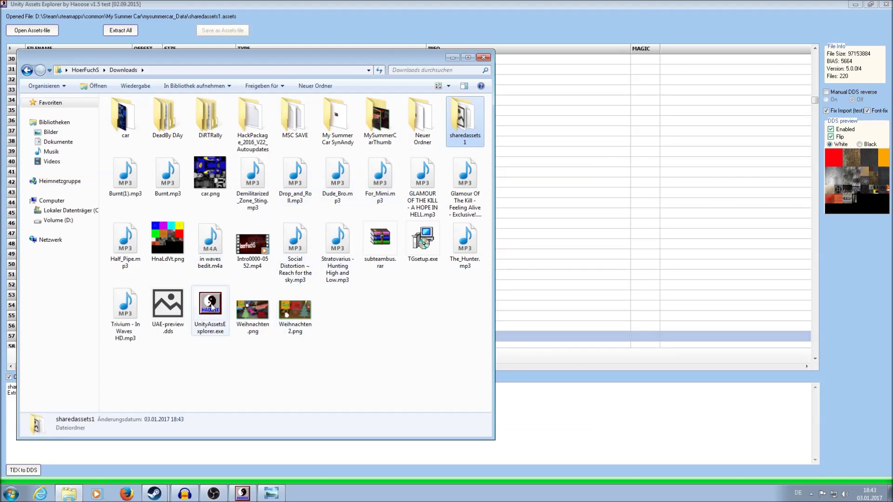
double_click(462, 121)
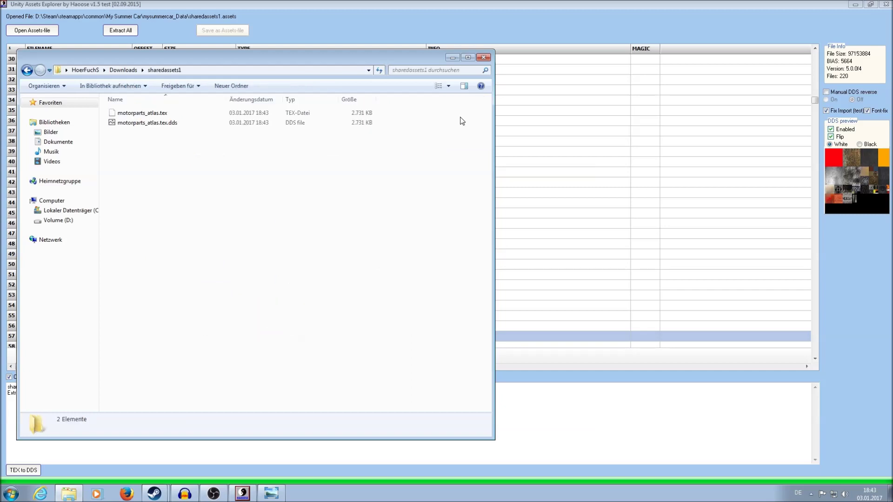
left_click(145, 124)
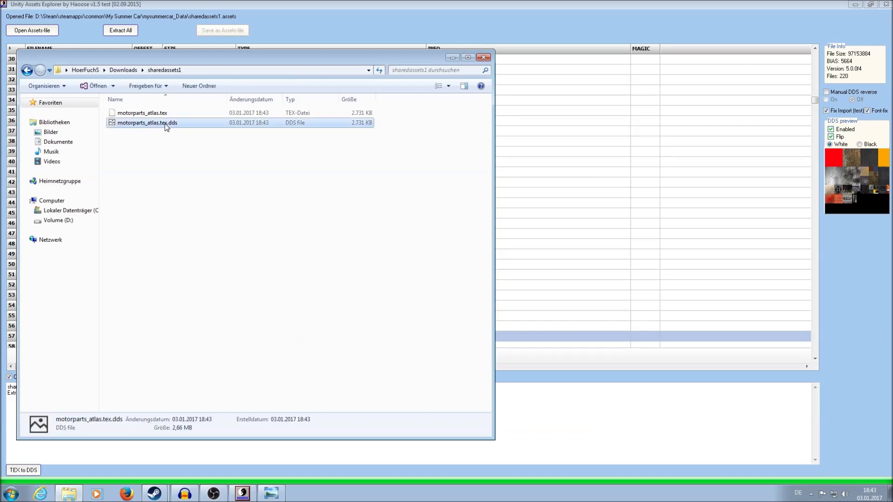
right_click(166, 127)
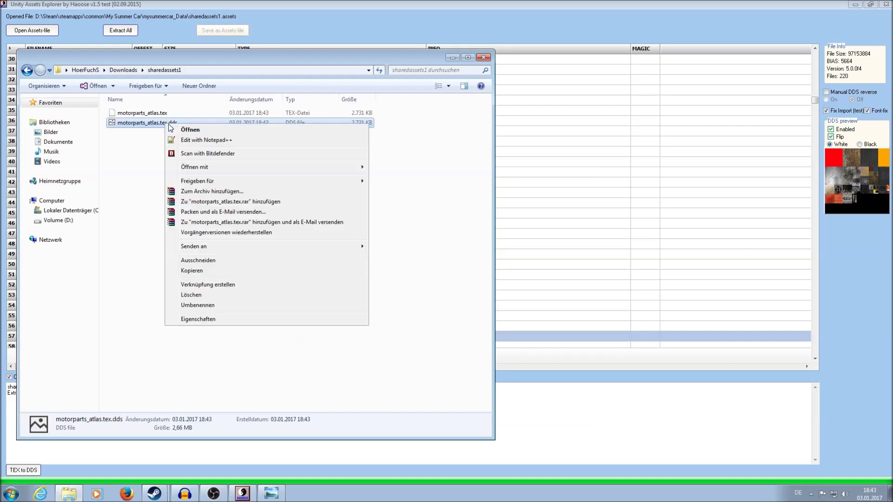
mouse_move(242, 169)
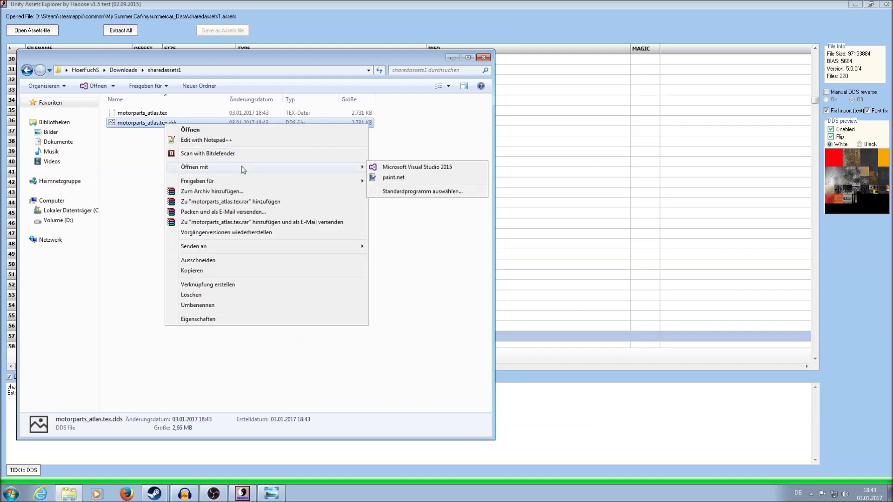
left_click(402, 178)
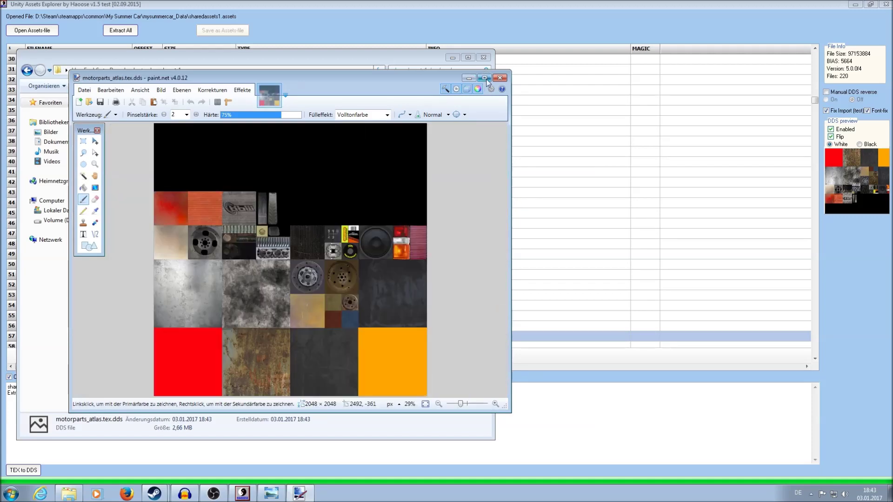
left_click(485, 78)
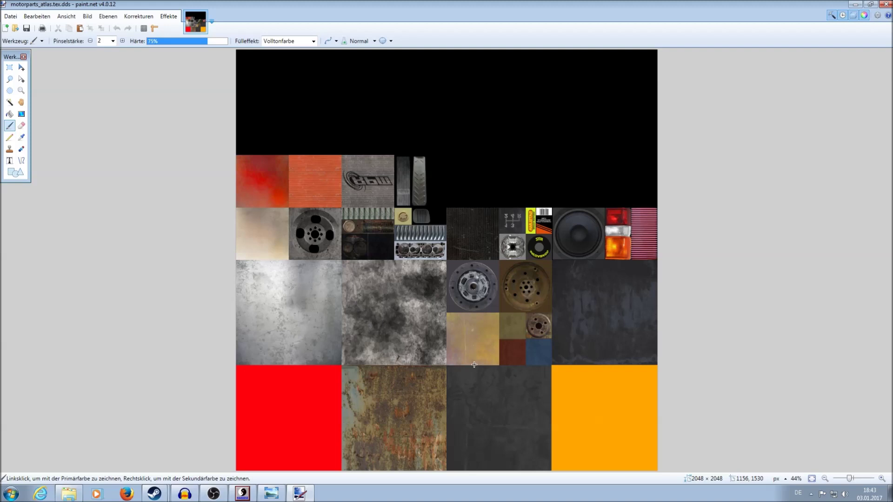
- Using the HnaLdVt.png part map as reference, fill the atlas's solid red square with bright green and the orange square with blue
left_click(270, 495)
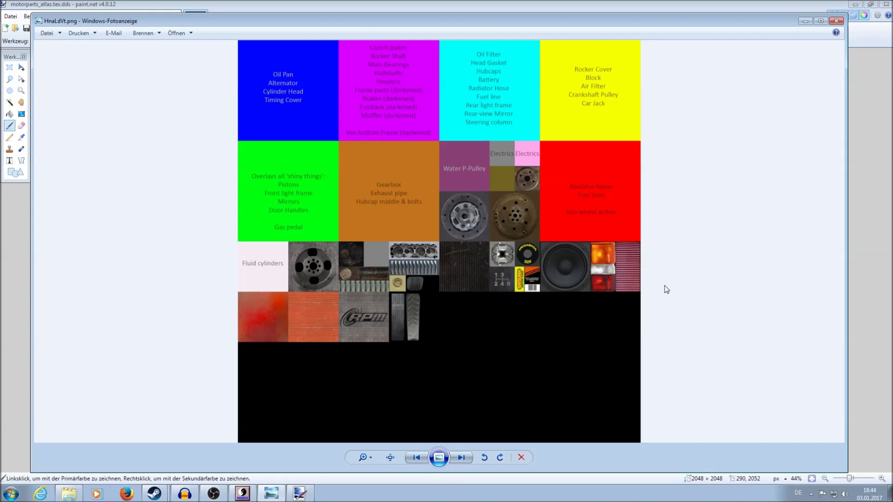
left_click(803, 22)
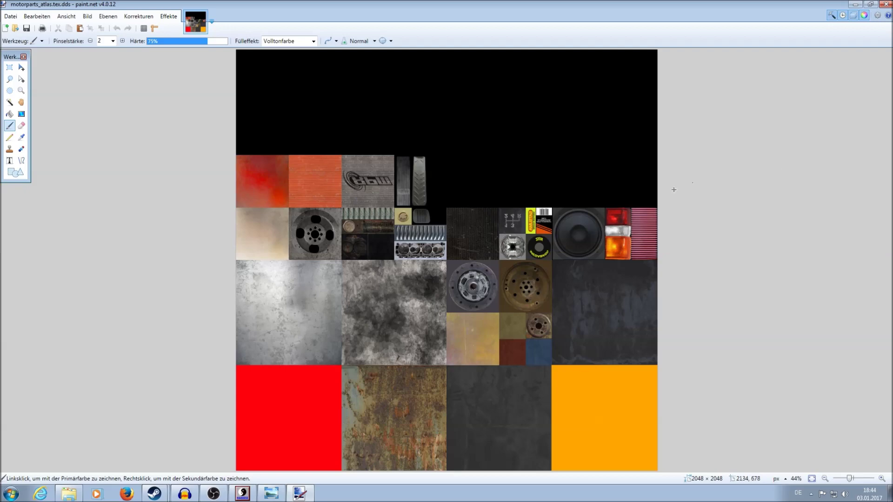
scroll(315, 405, "up", 2)
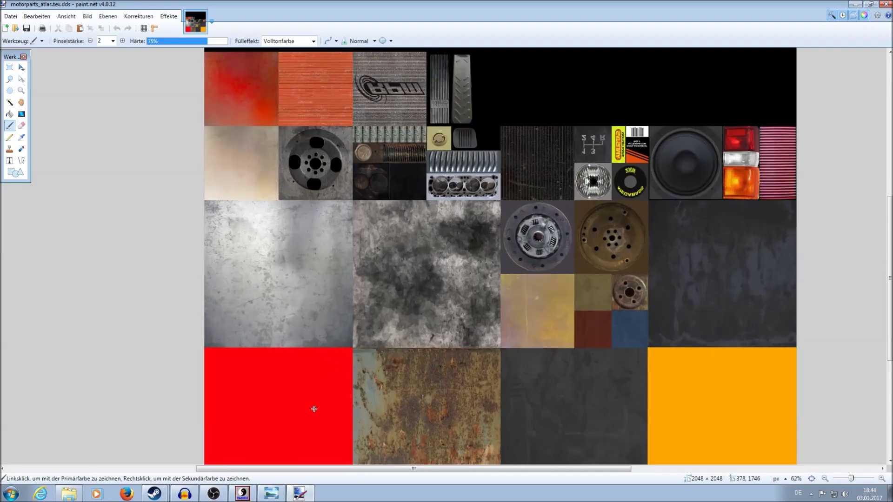
scroll(344, 372, "down", 5)
scroll(292, 212, "up", 1)
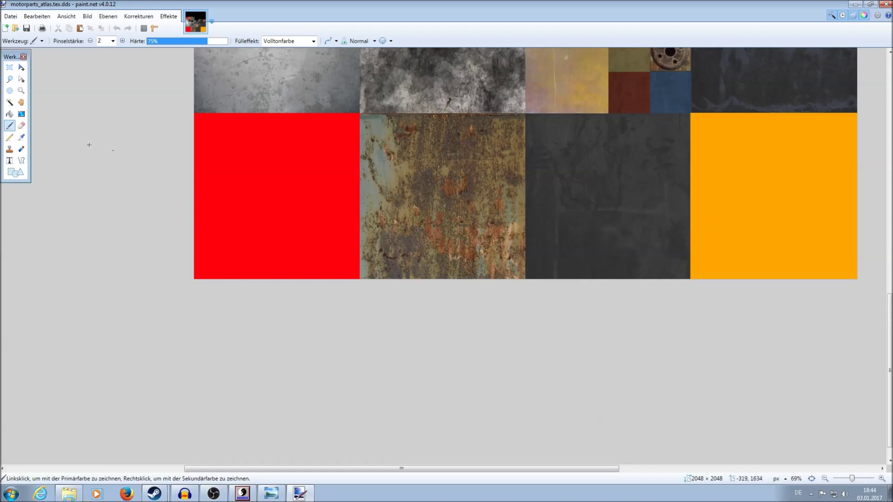
left_click(9, 114)
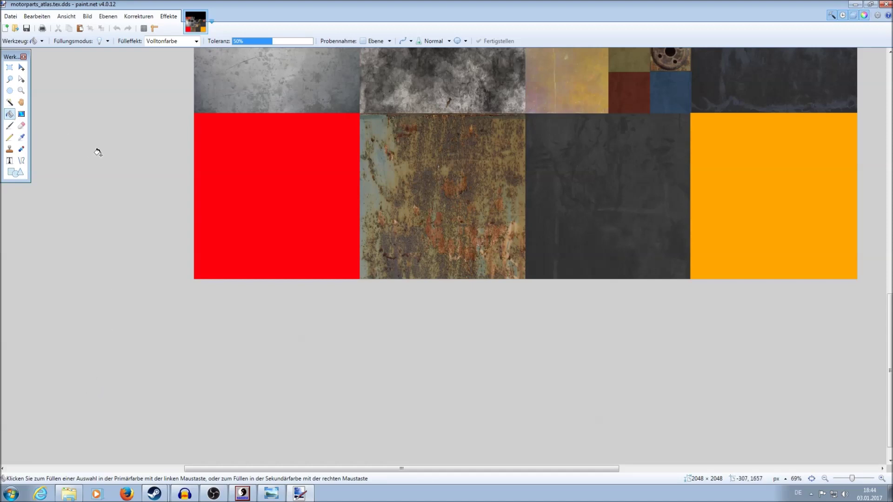
left_click(257, 189)
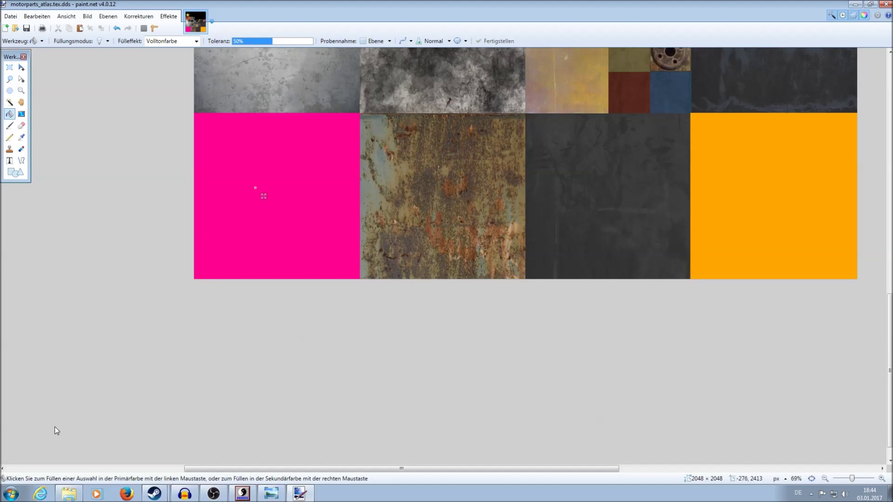
key("x")
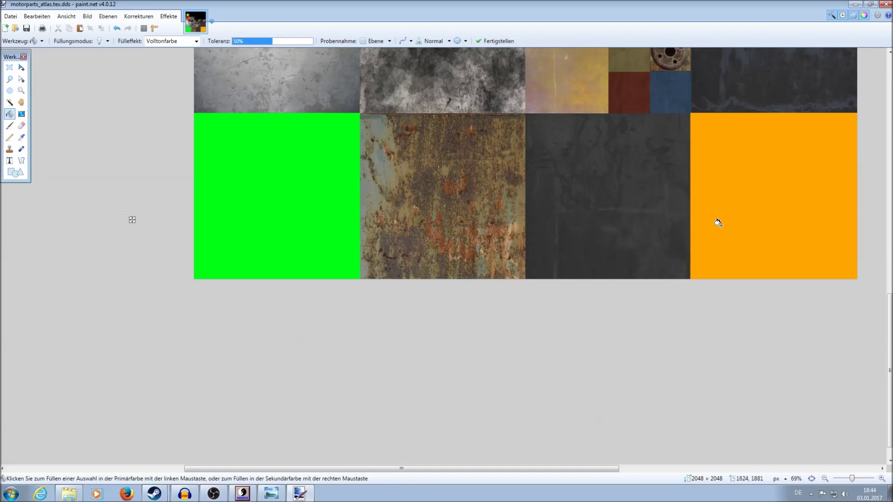
left_click(767, 220)
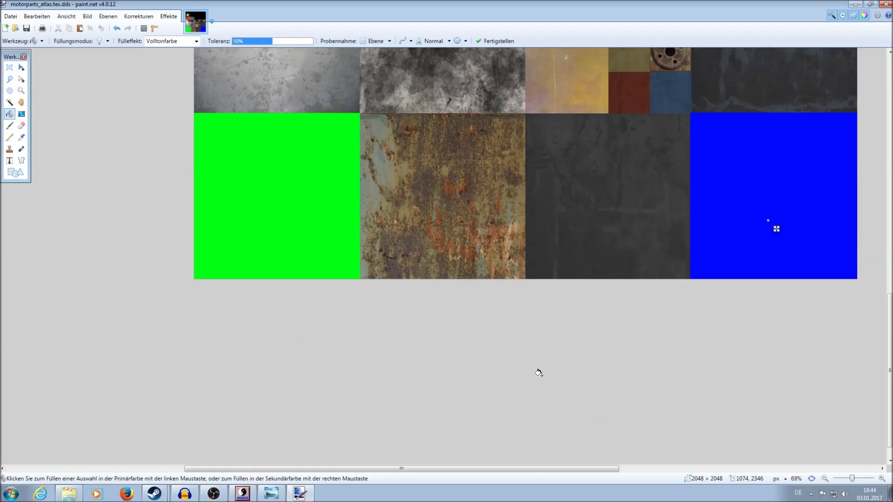
scroll(539, 373, "up", 5)
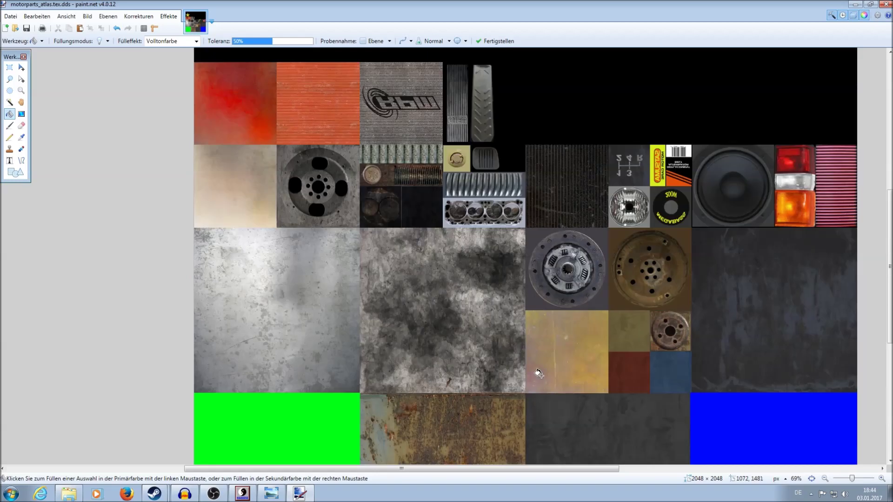
scroll(538, 373, "down", 1)
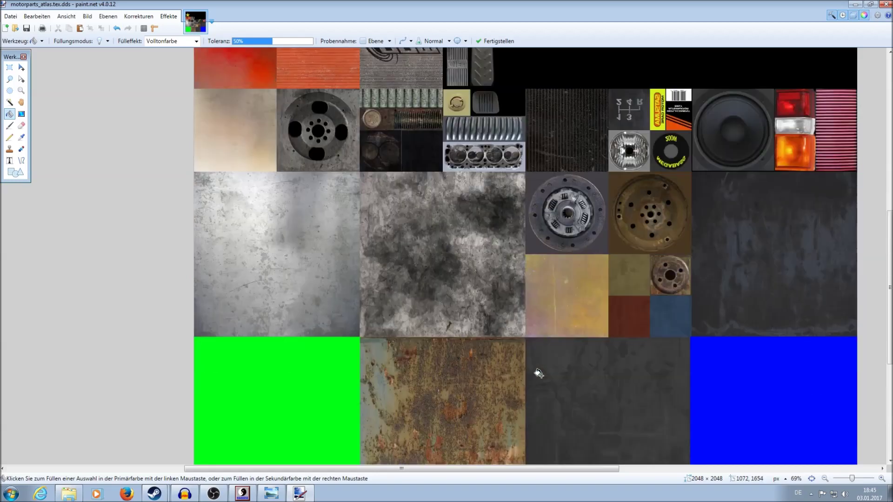
scroll(539, 373, "down", 2)
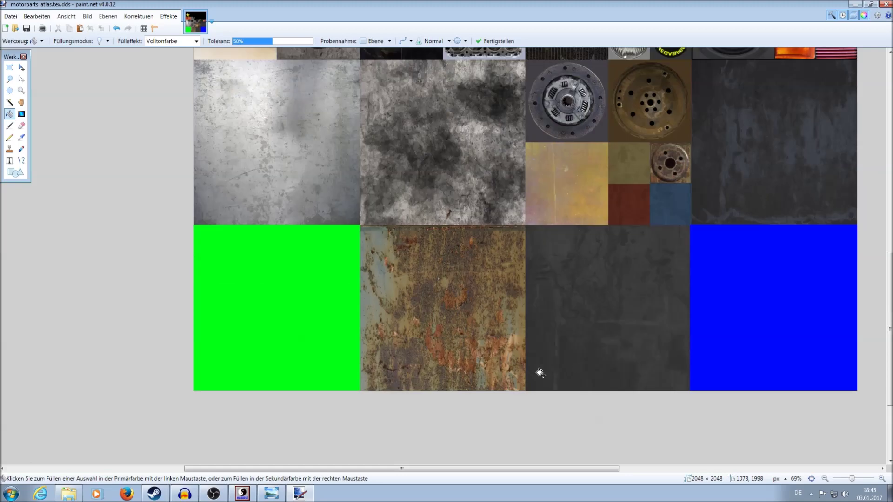
scroll(540, 372, "up", 1)
scroll(447, 324, "up", 1)
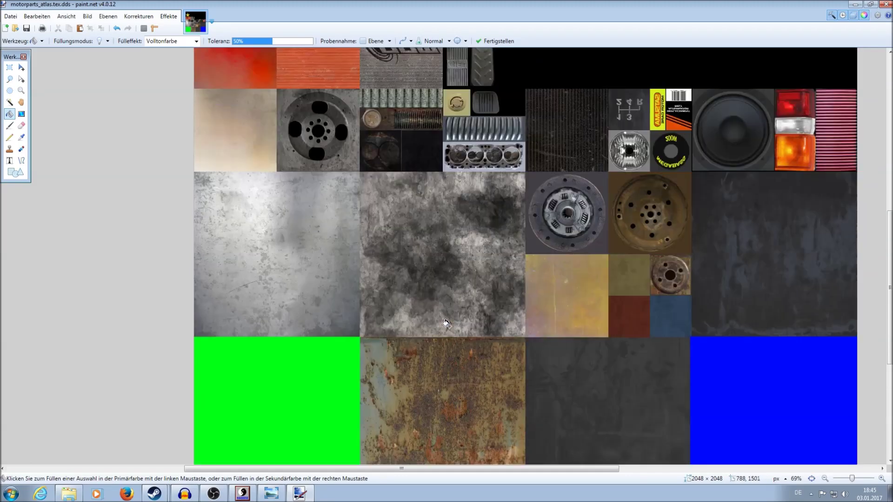
scroll(447, 324, "up", 1)
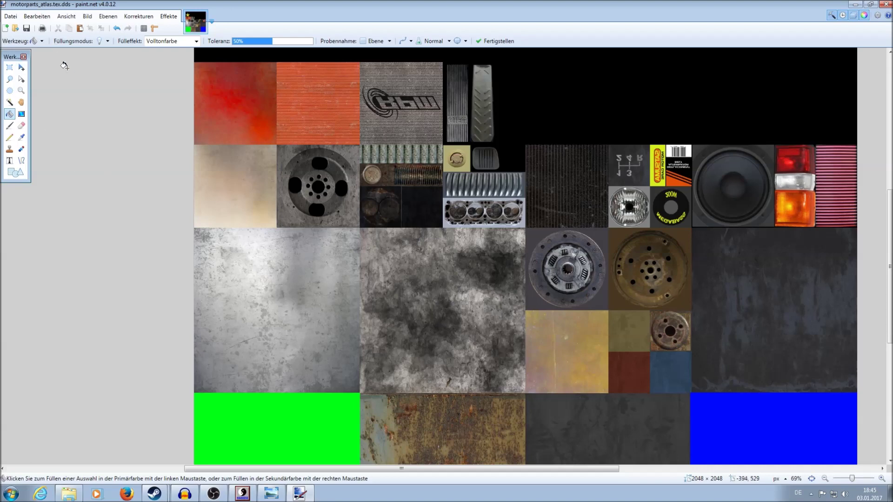
- Save the edited texture as DDS with DXT1 compression, cluster fit, perceptual error metric and mip map generation enabled
left_click(12, 17)
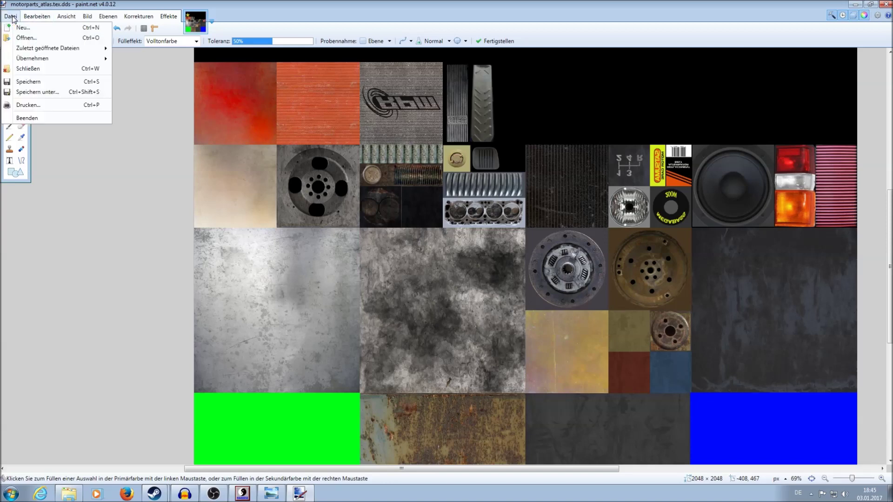
left_click(35, 82)
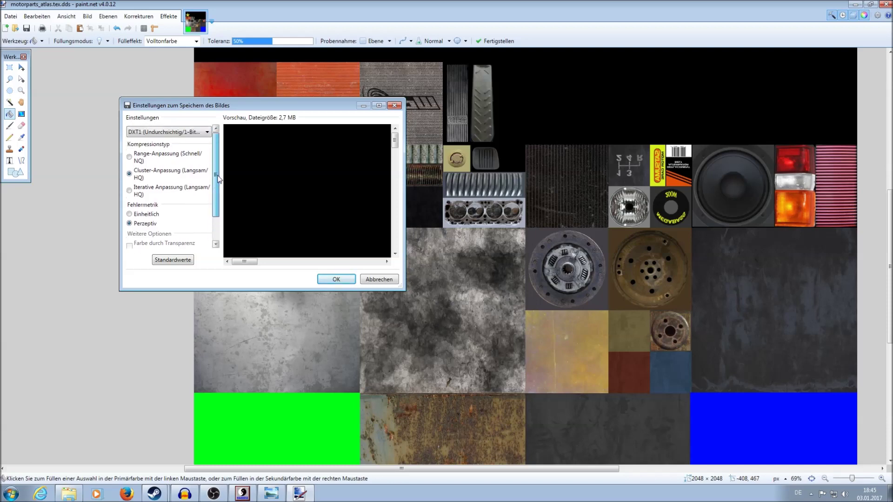
scroll(215, 167, "down", 1)
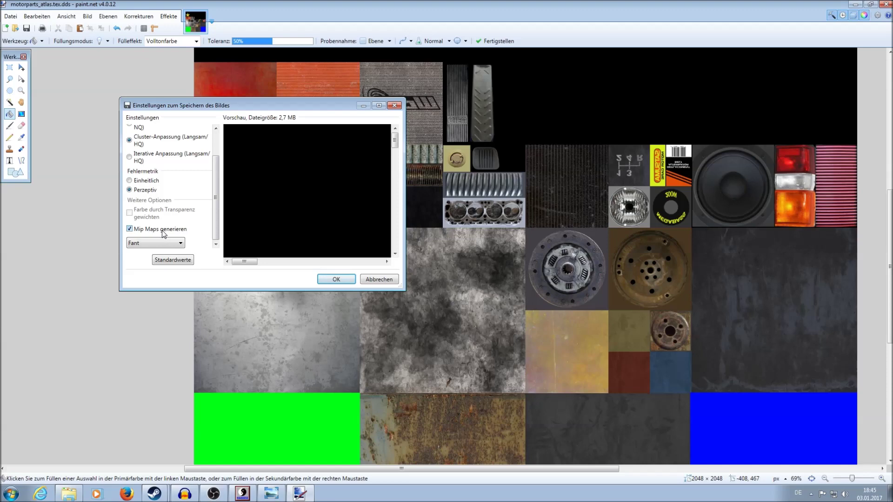
left_click(130, 229)
left_click(130, 229)
left_click(337, 280)
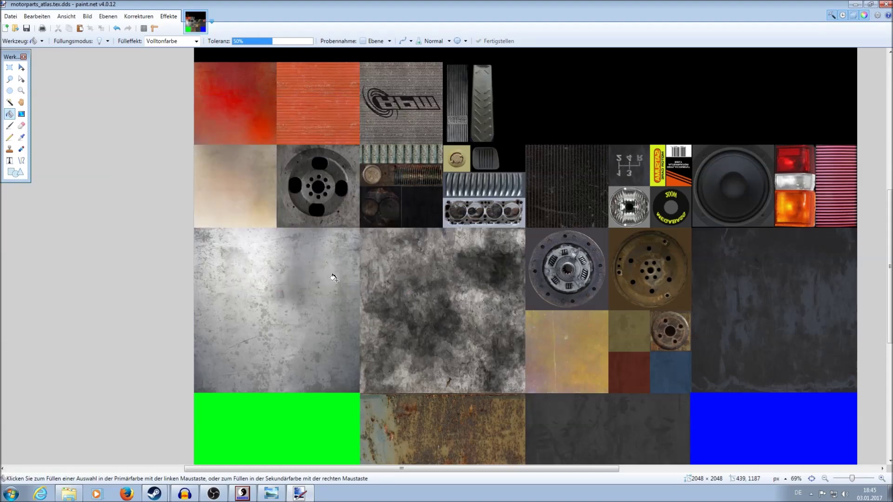
- Return to Unity Assets Explorer and import the edited sharedassets1/motorparts_atlas.tex texture from DDS
left_click(859, 4)
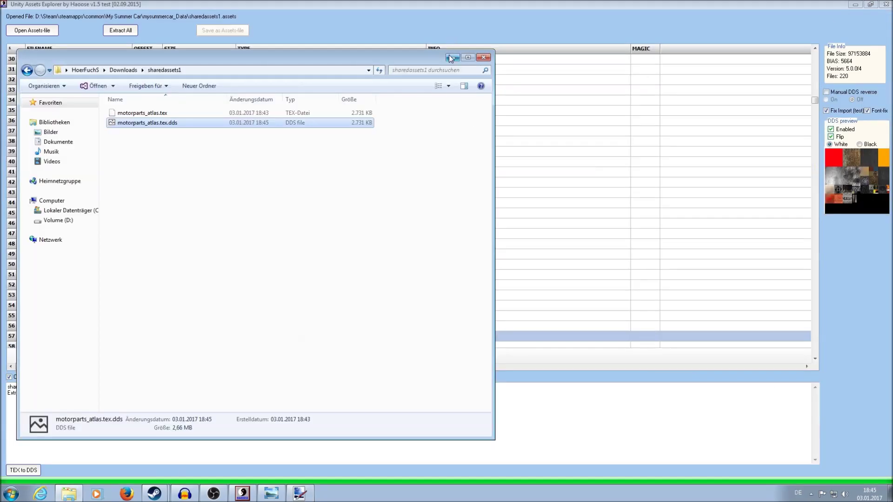
left_click(450, 56)
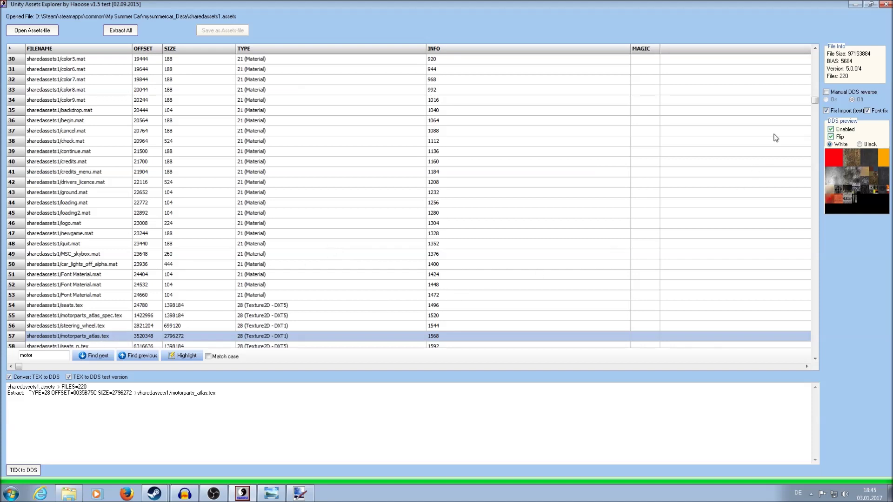
left_click_drag(815, 100, 817, 116)
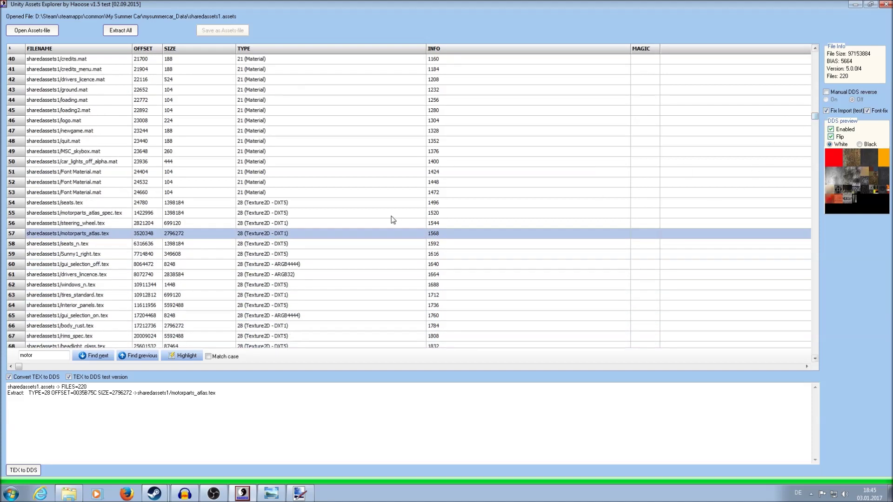
right_click(78, 238)
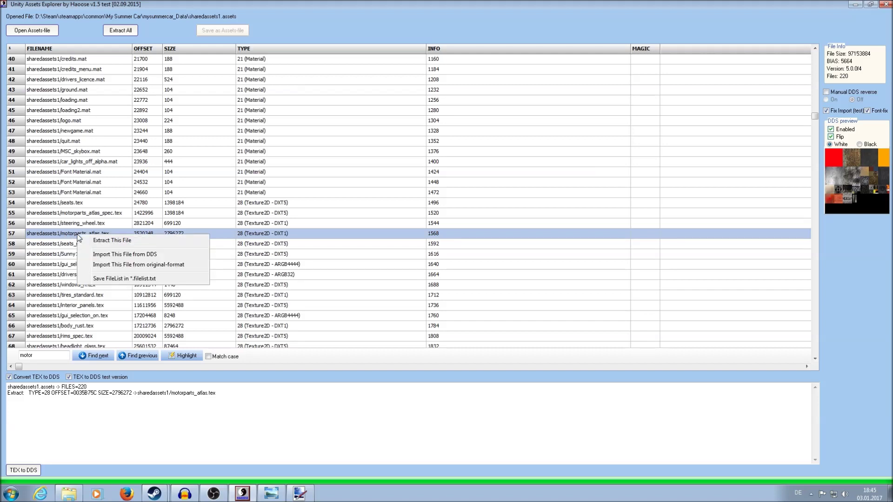
left_click(134, 254)
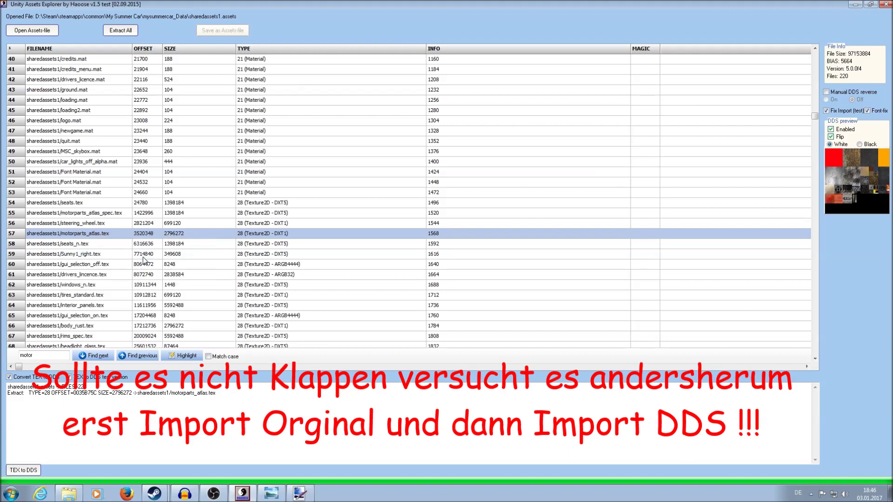
left_click(445, 264)
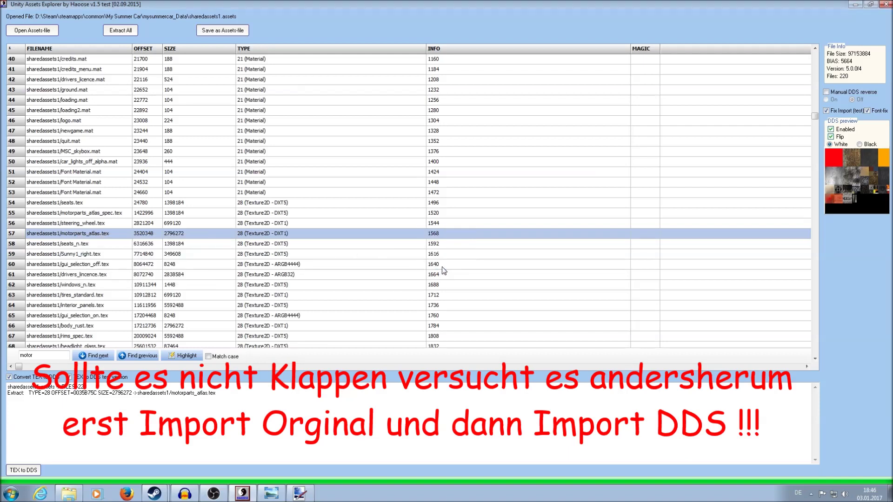
- Import sharedassets1/motorparts_atlas.tex from its original format as well
right_click(92, 237)
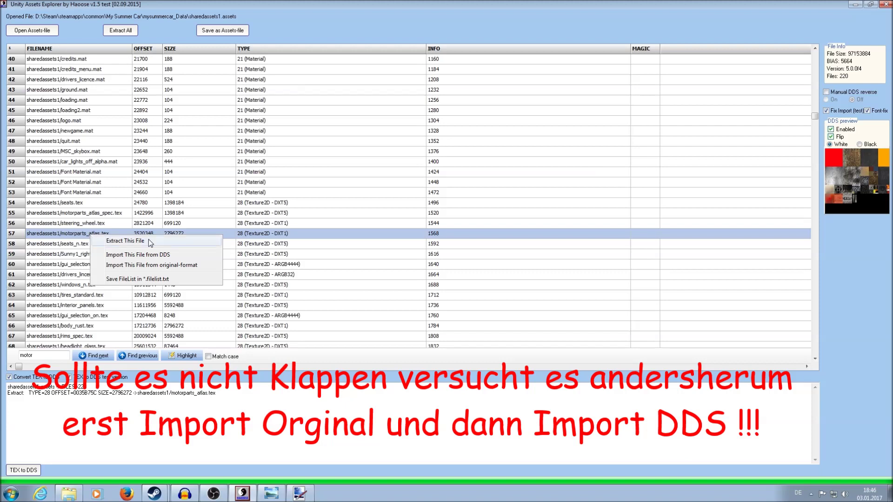
left_click(177, 265)
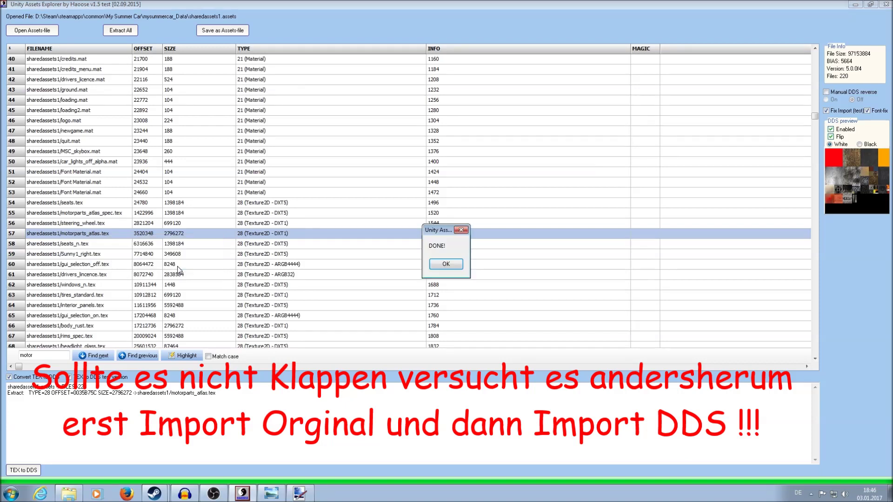
left_click(436, 267)
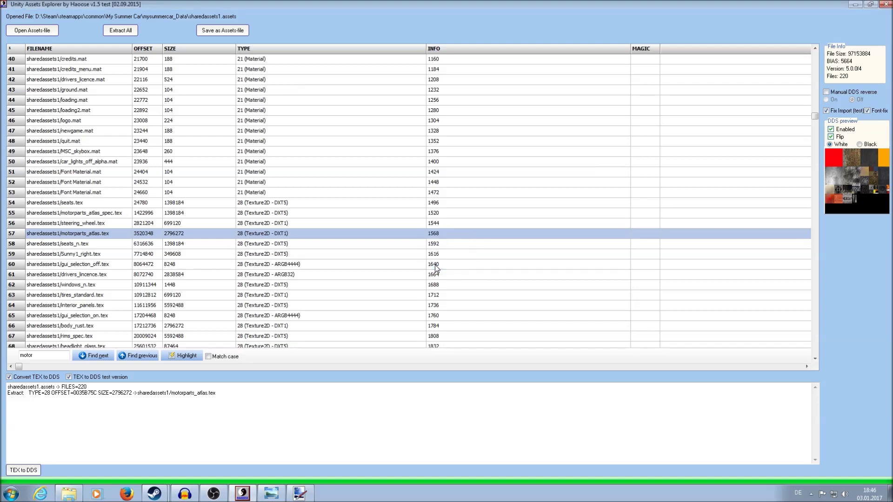
- Save the modified assets file over the existing sharedassets1.assets in mysummercar_Data, replacing the original
left_click(223, 30)
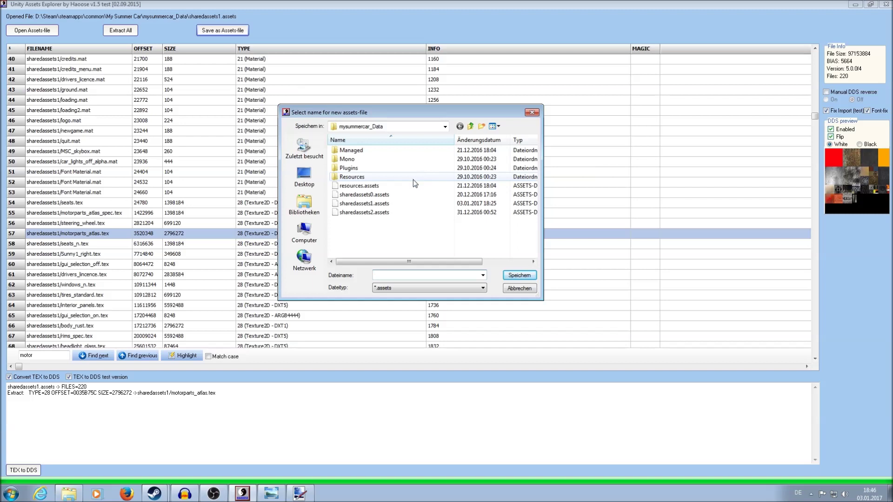
left_click(365, 204)
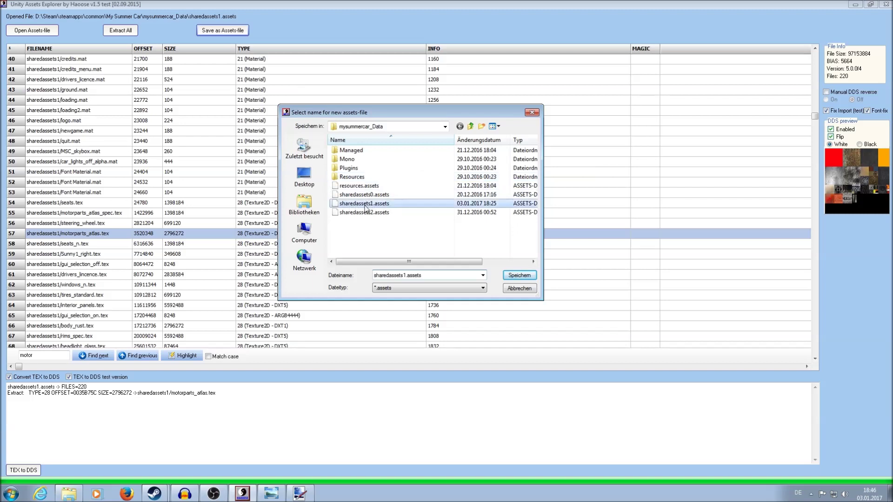
left_click(521, 277)
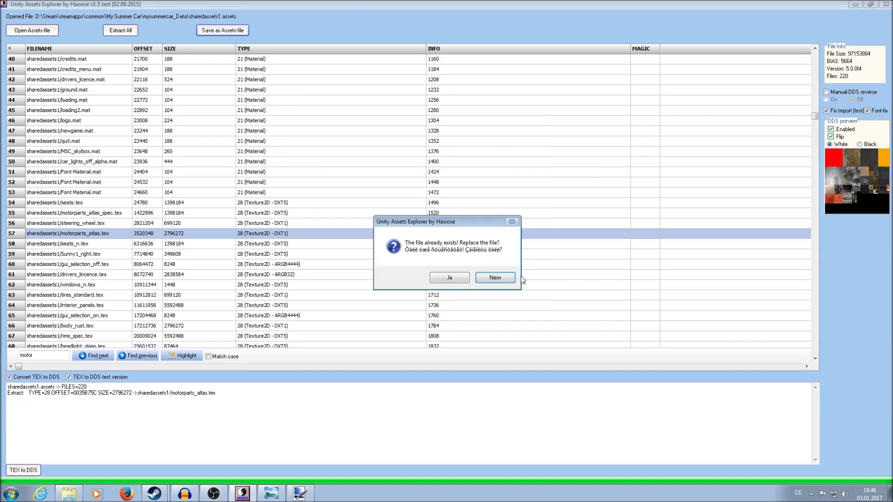
left_click(449, 278)
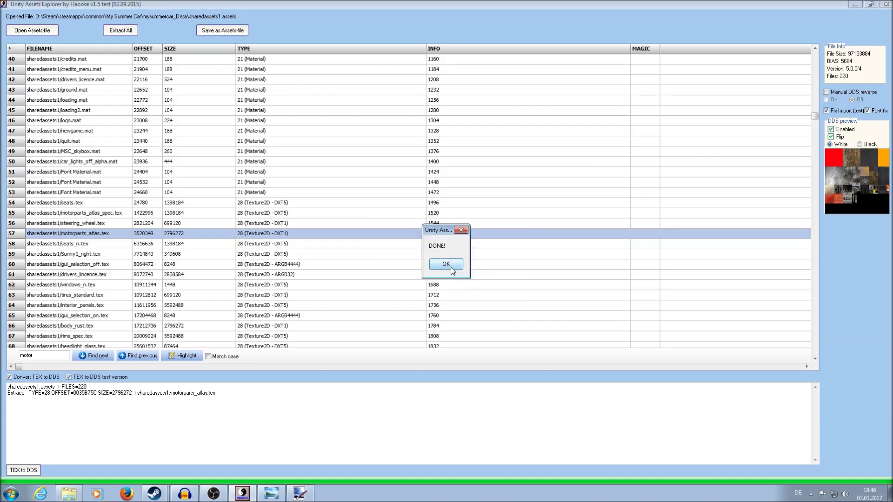
left_click(451, 267)
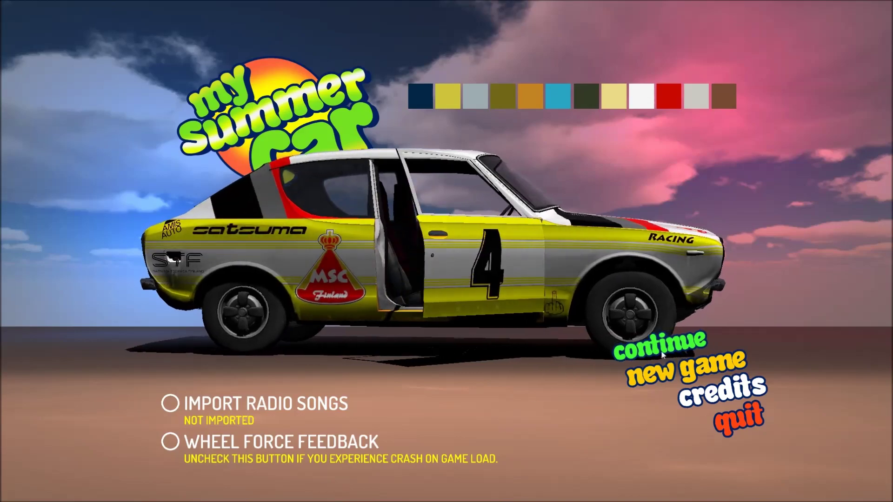
- Switch to My Summer Car, continue the saved game and walk out of the house to the parked Satsuma
left_click(663, 355)
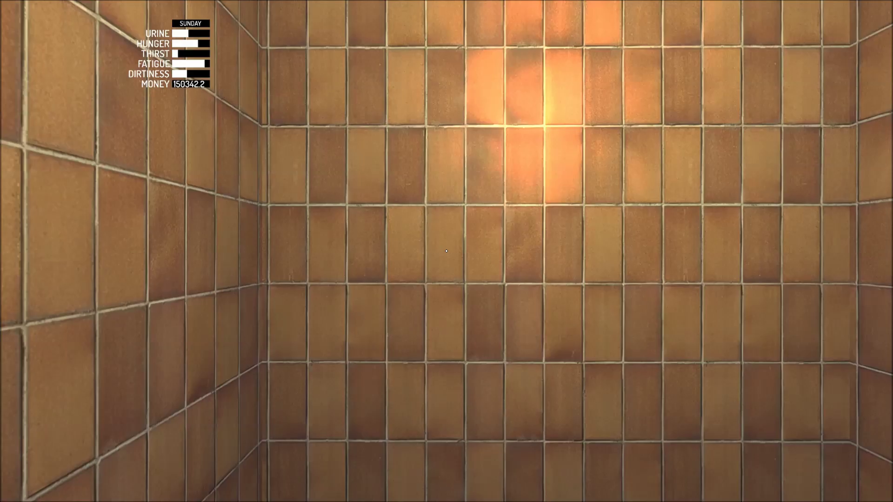
mouse_move(446, 251)
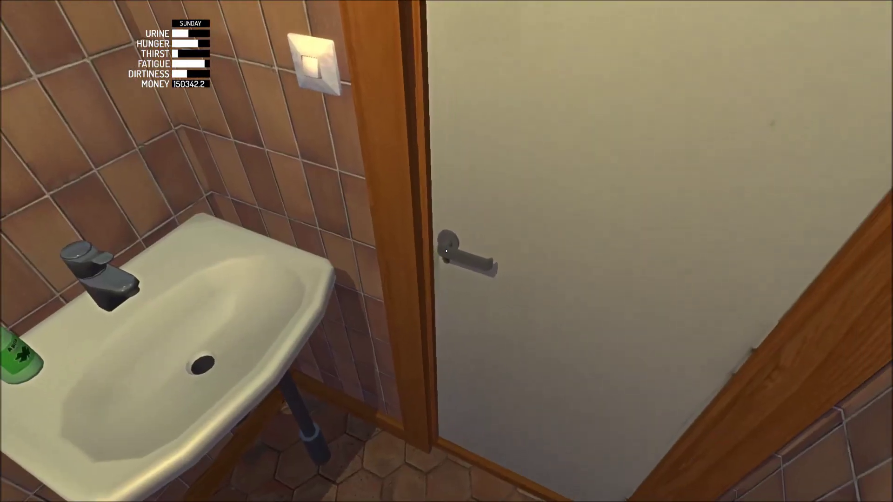
left_click(446, 251)
key("w")
key("w")
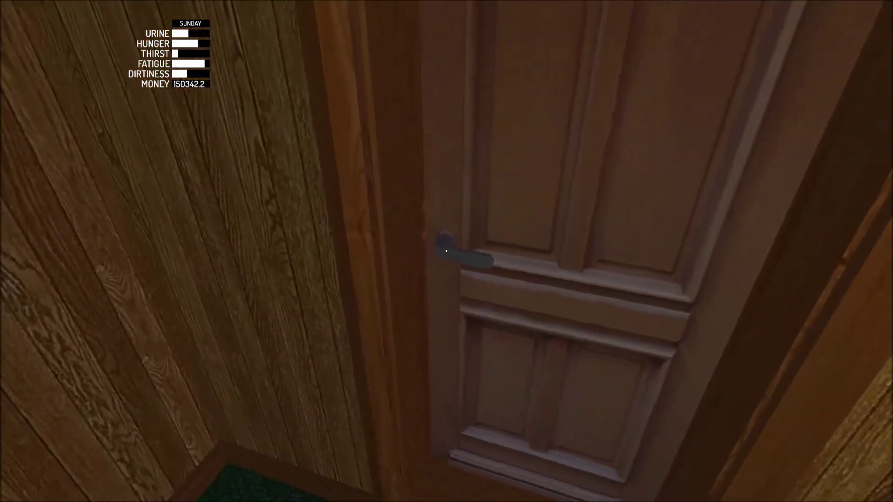
left_click(446, 251)
key("w")
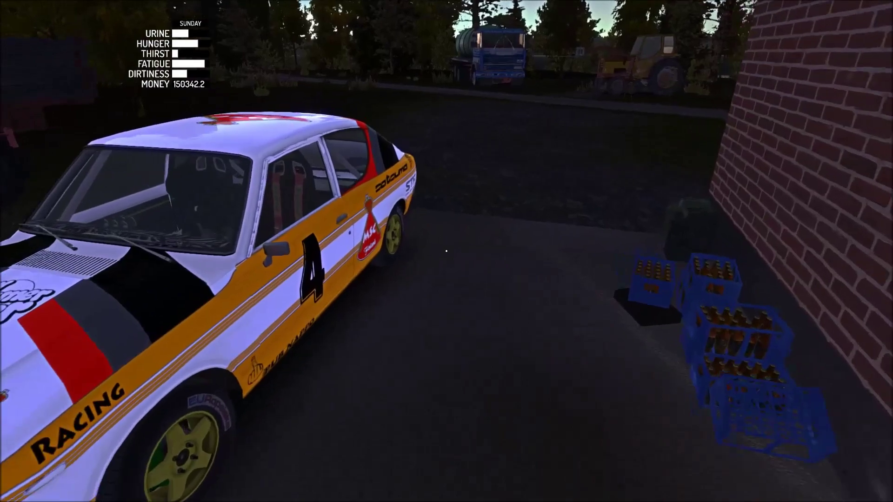
key("w")
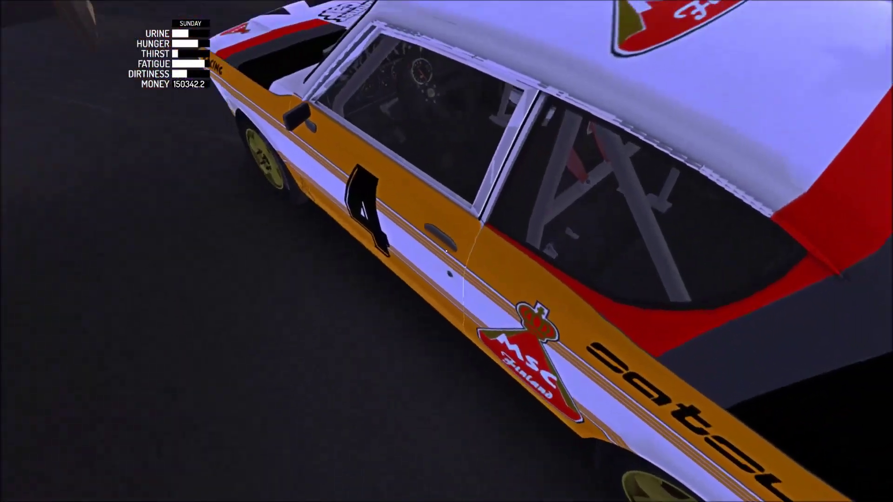
- Open the Satsuma's driver door and hood, and examine the recoloured parts in the engine bay
left_click(446, 251)
key("w")
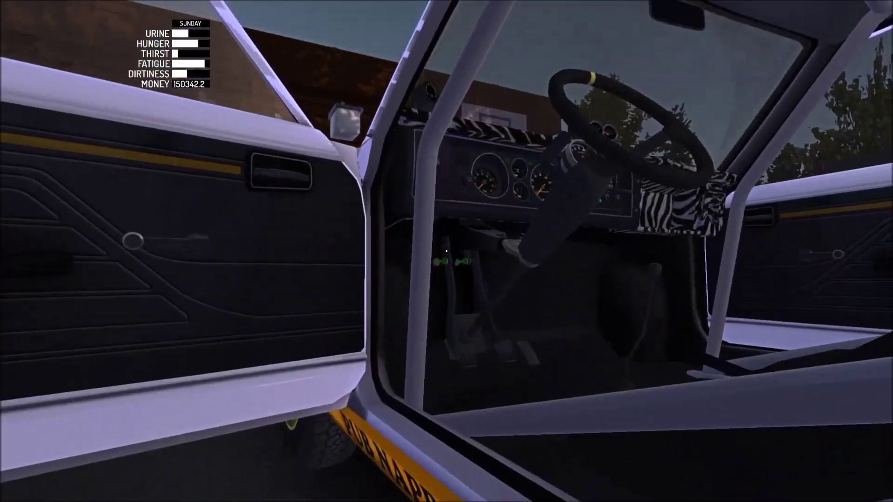
key("s")
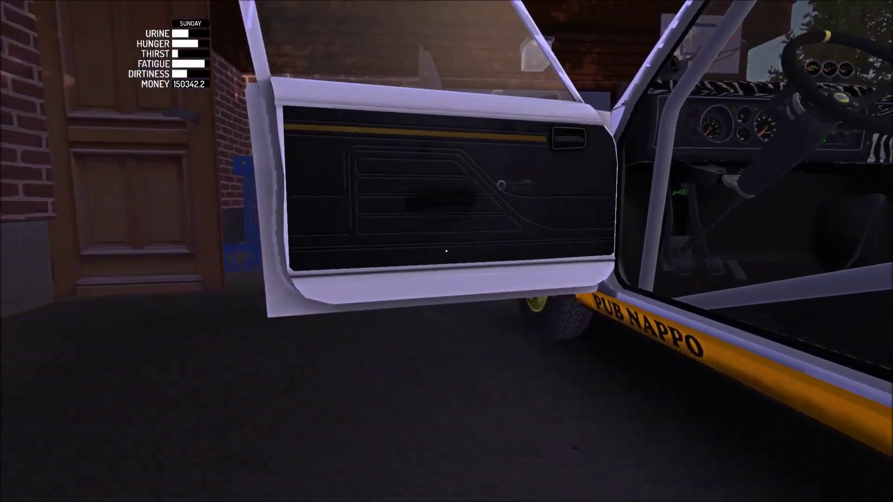
key("w")
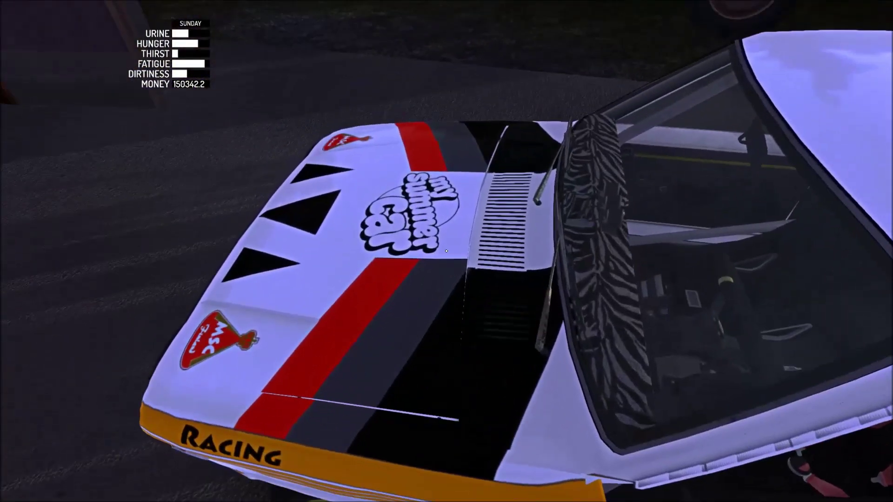
left_click(447, 251)
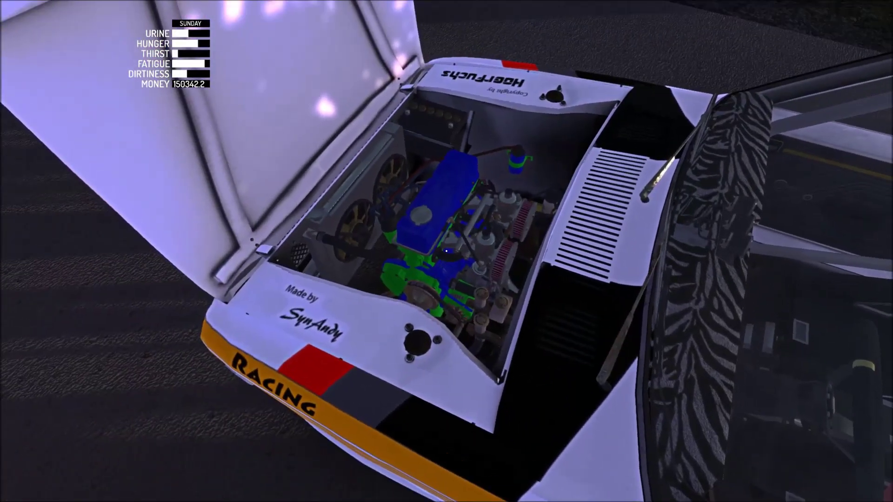
key("w")
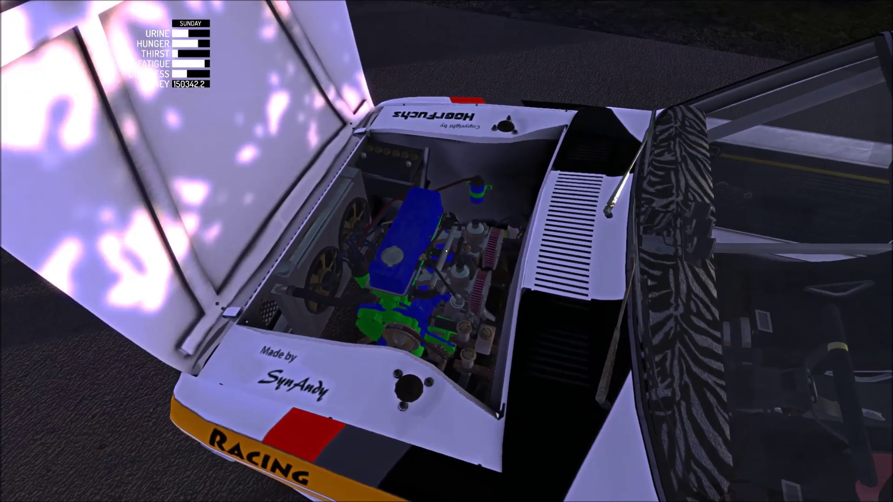
key("s")
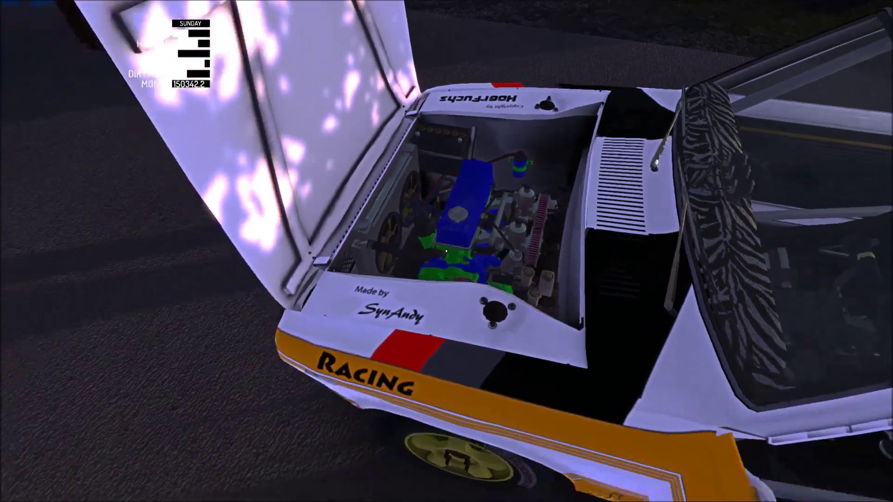
key("s")
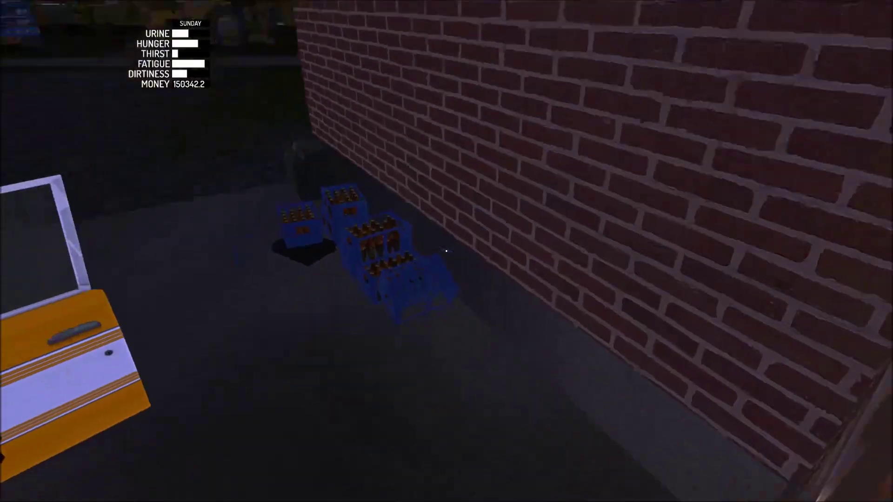
key("w")
left_click(446, 251)
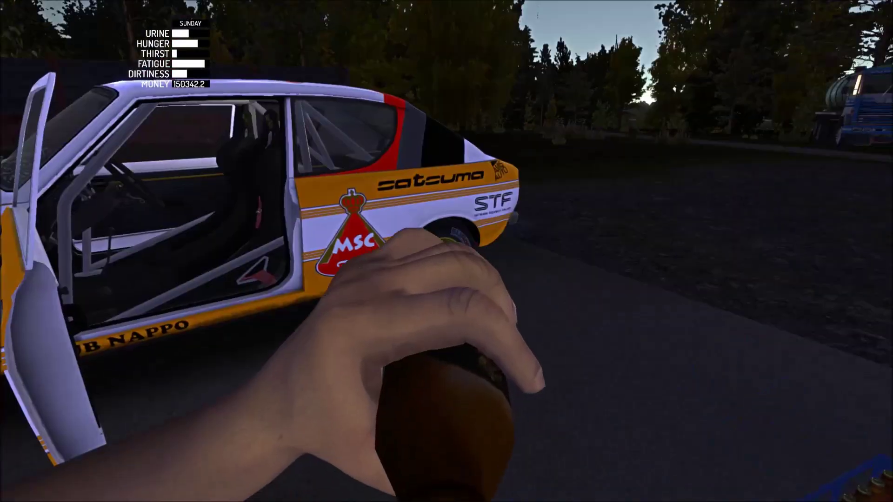
key("s")
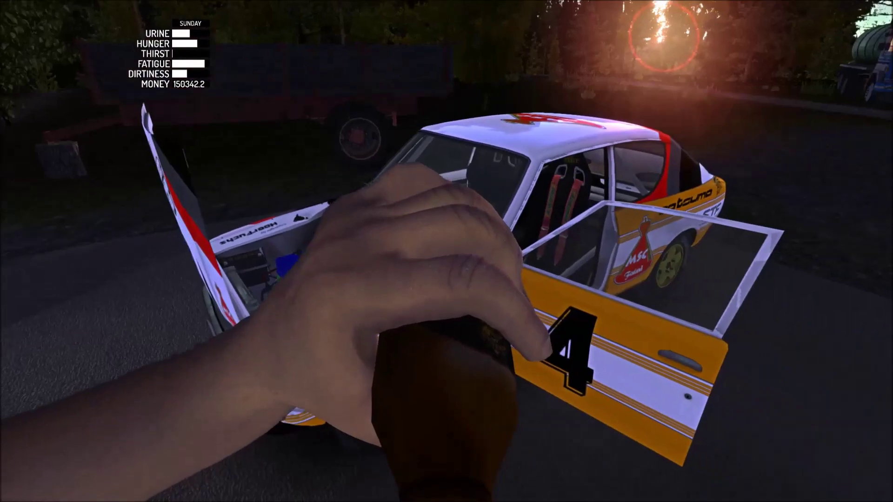
key("w")
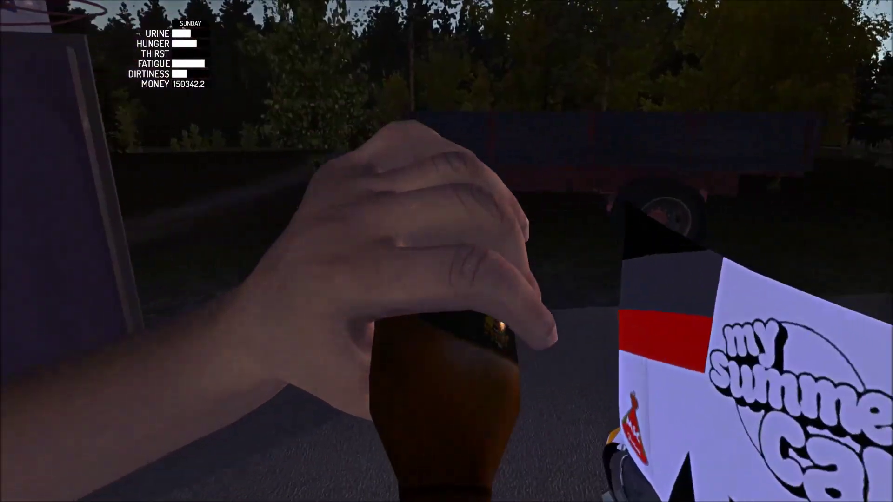